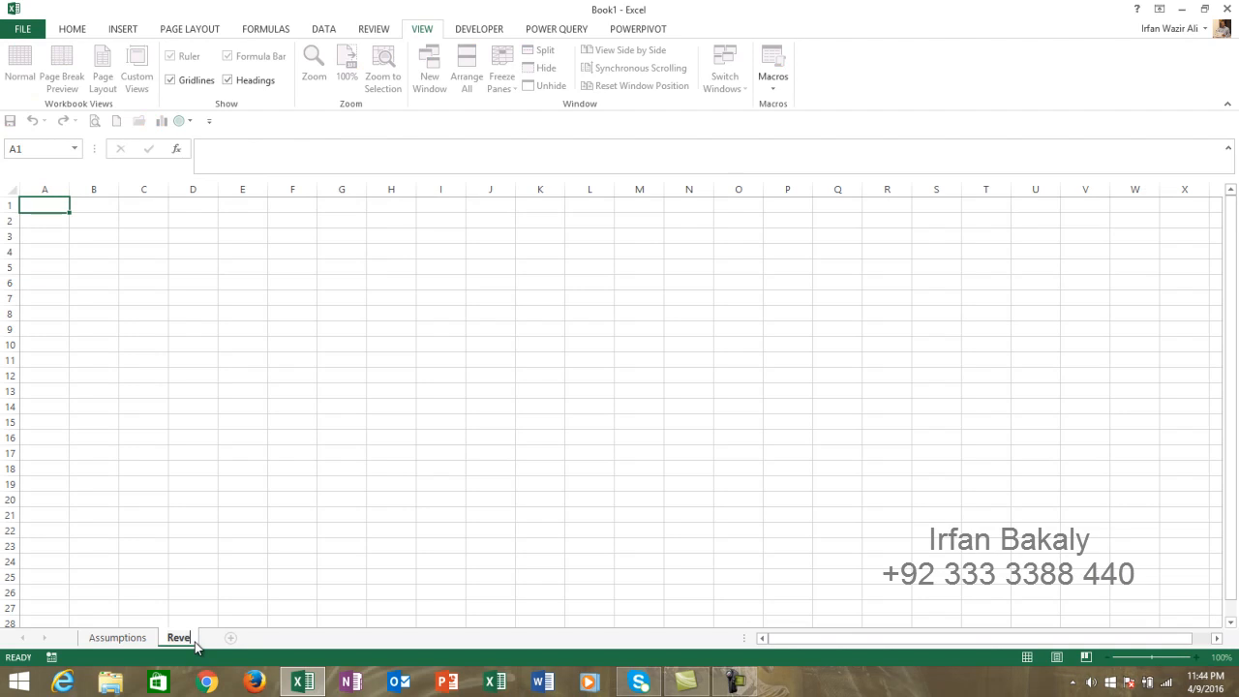
Name the second worksheet Revenue.
{"action": "key", "text": "Return"}
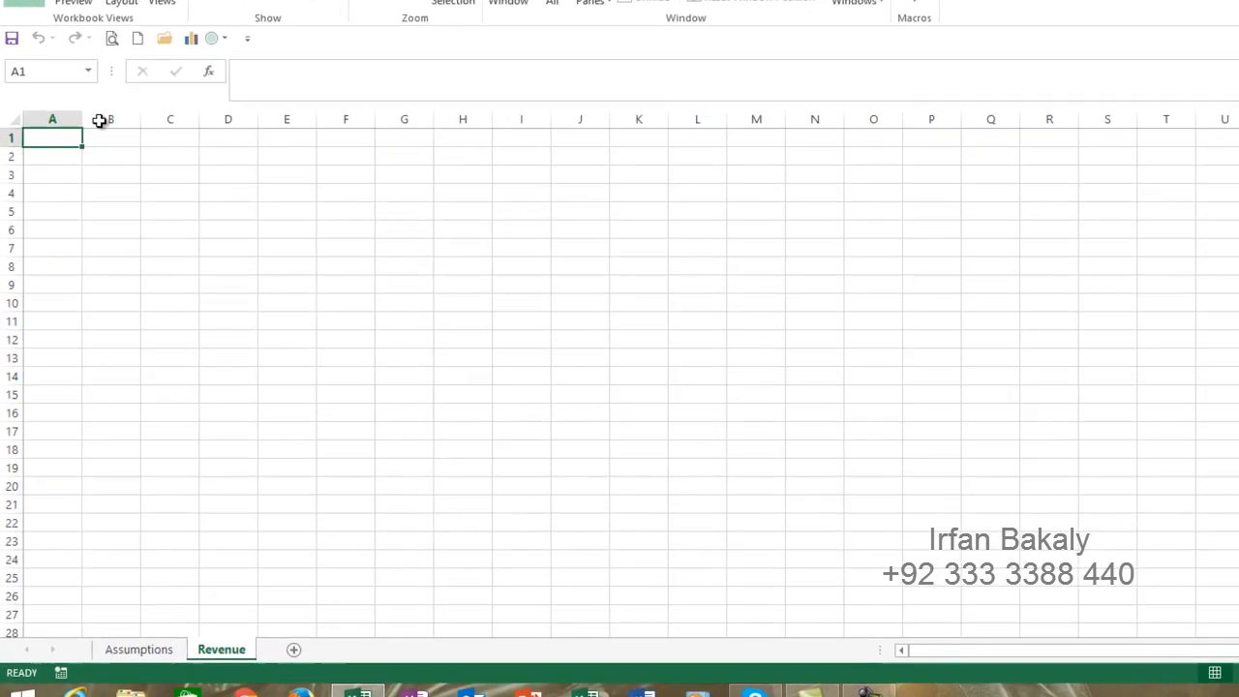
{"action": "left_click", "coordinate": [68, 220]}
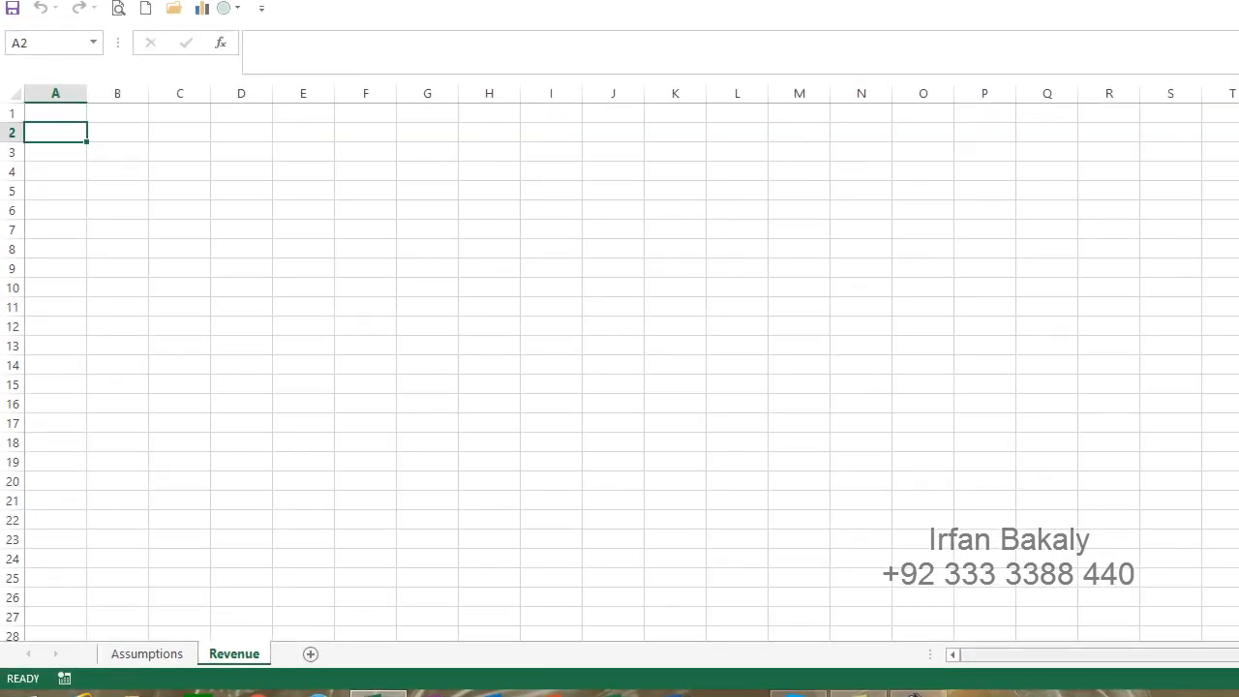
{"action": "scroll", "coordinate": [605, 252], "scroll_direction": "up", "scroll_amount": 4}
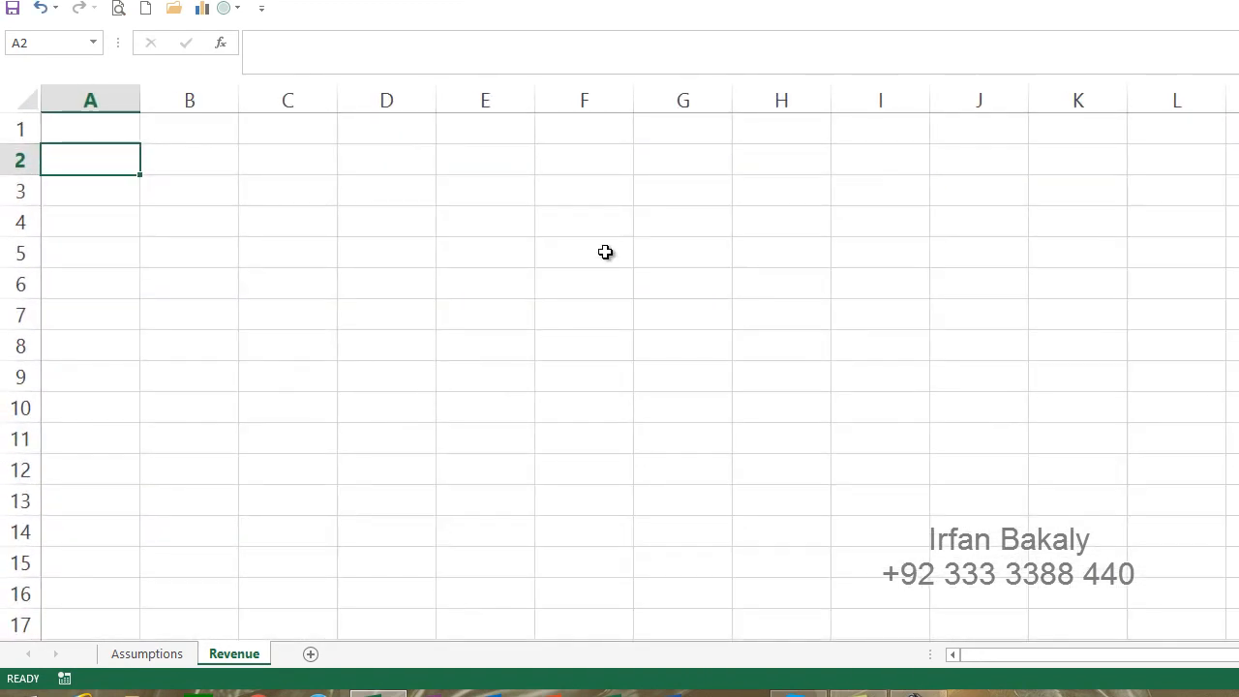
Enter the month-end dates 31-Jan-16 in E3 and 29-Feb-16 in F3.
{"action": "left_click", "coordinate": [495, 195]}
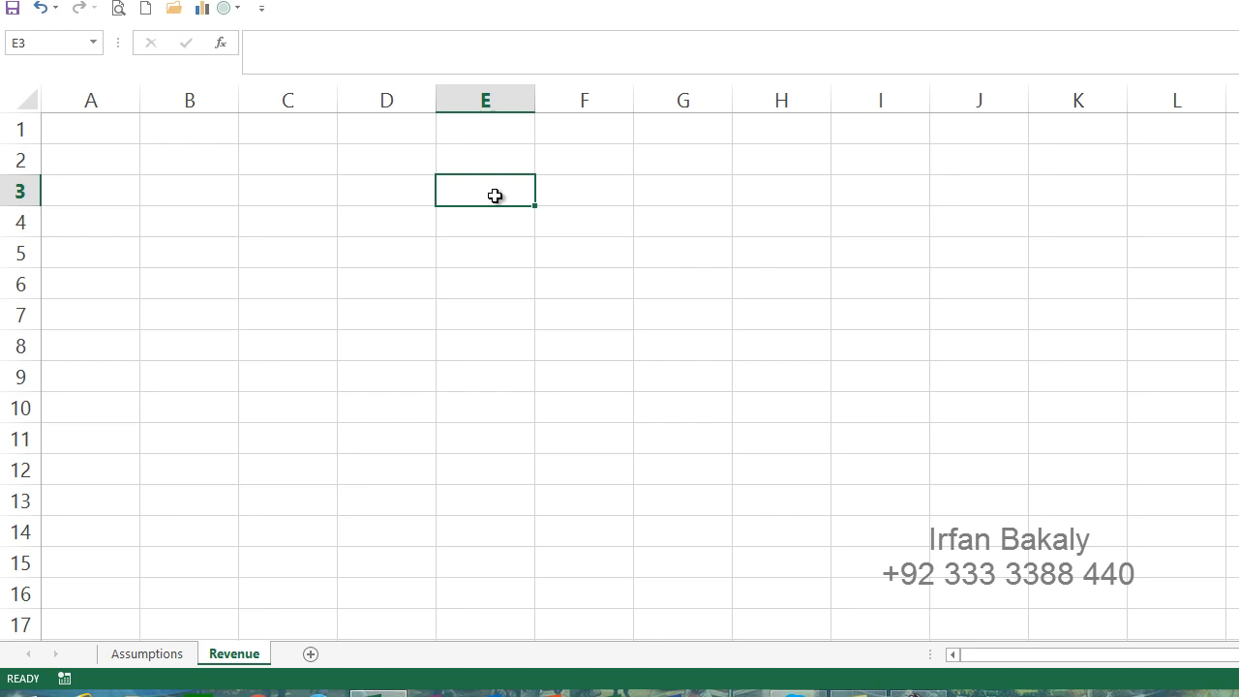
{"action": "type", "text": "31Jan16"}
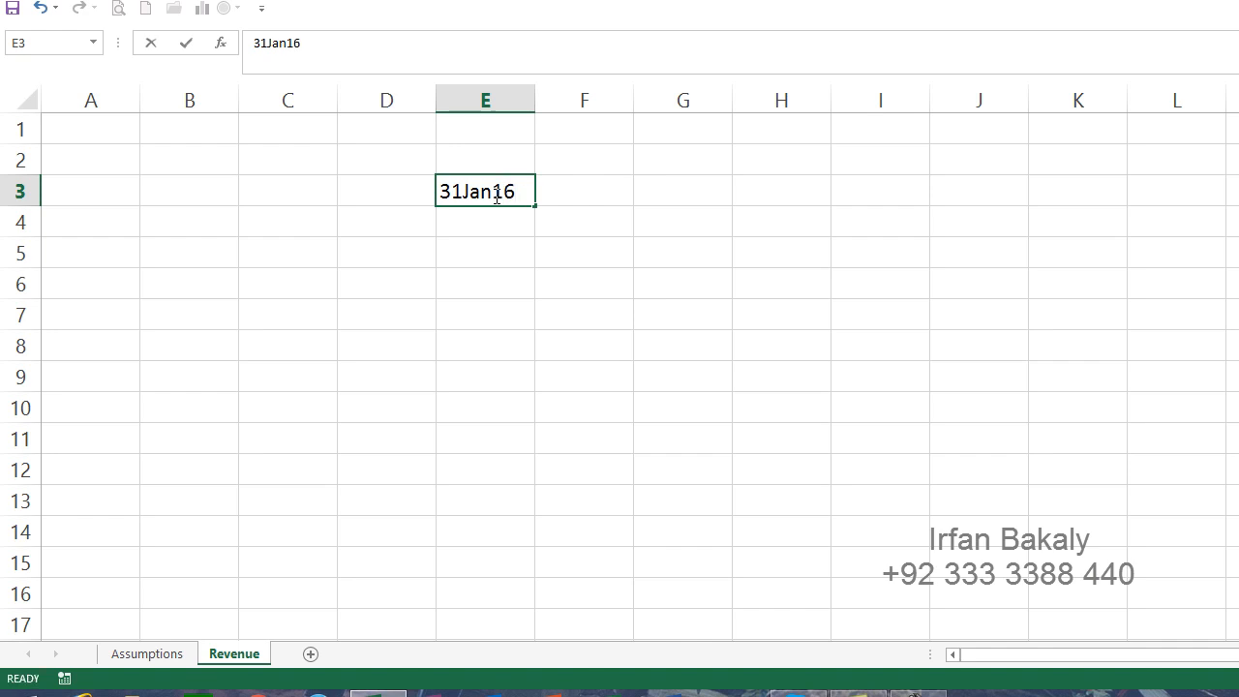
{"action": "key", "text": "Tab"}
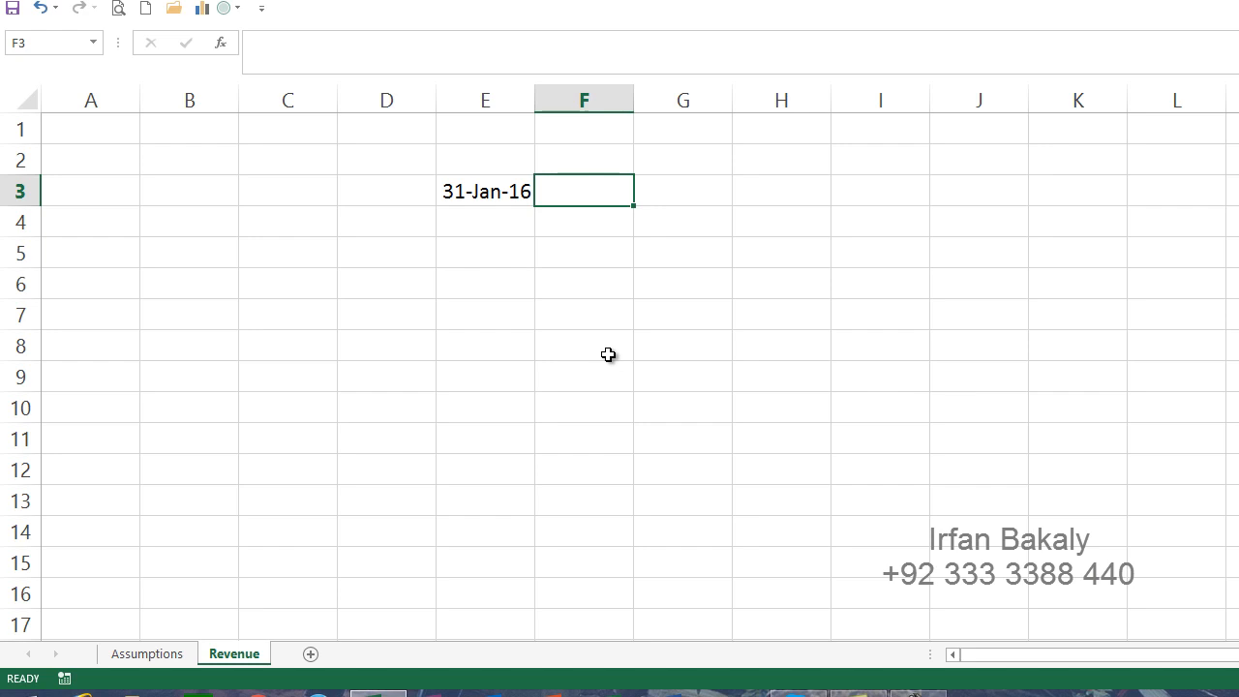
{"action": "type", "text": "29fe"}
{"action": "key", "text": "BackSpace"}
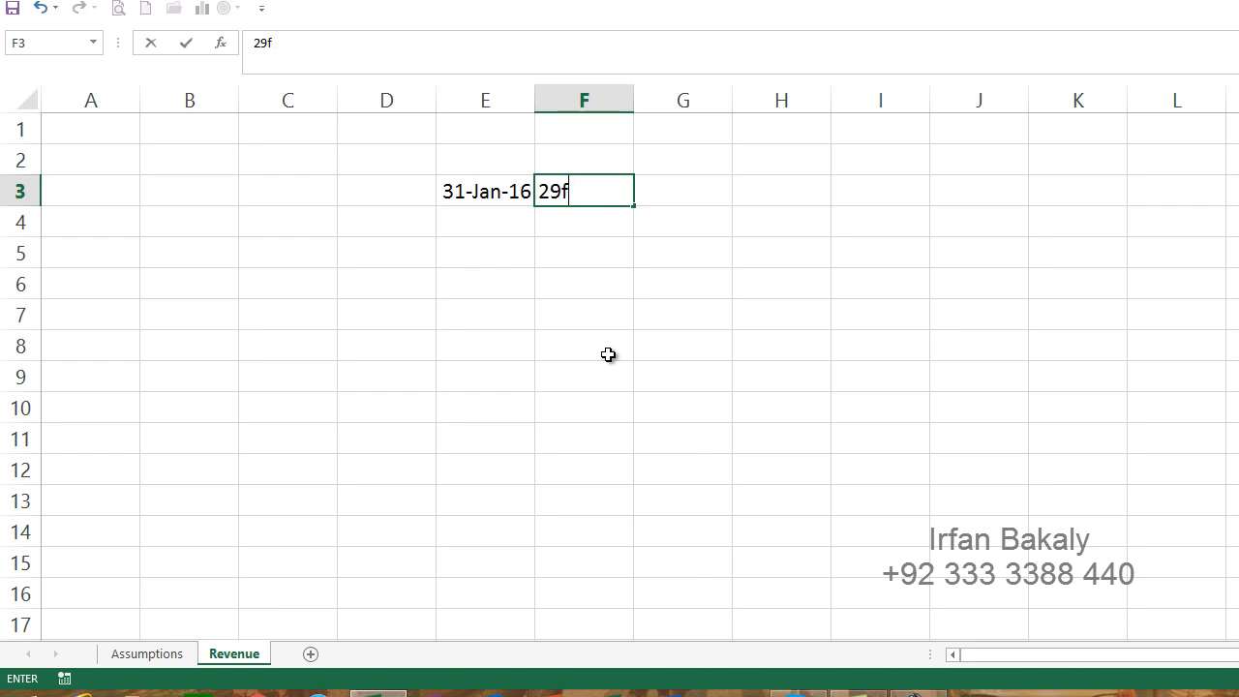
{"action": "key", "text": "BackSpace"}
{"action": "type", "text": "Feb"}
{"action": "type", "text": "16"}
{"action": "key", "text": "Left"}
{"action": "key", "text": "Left"}
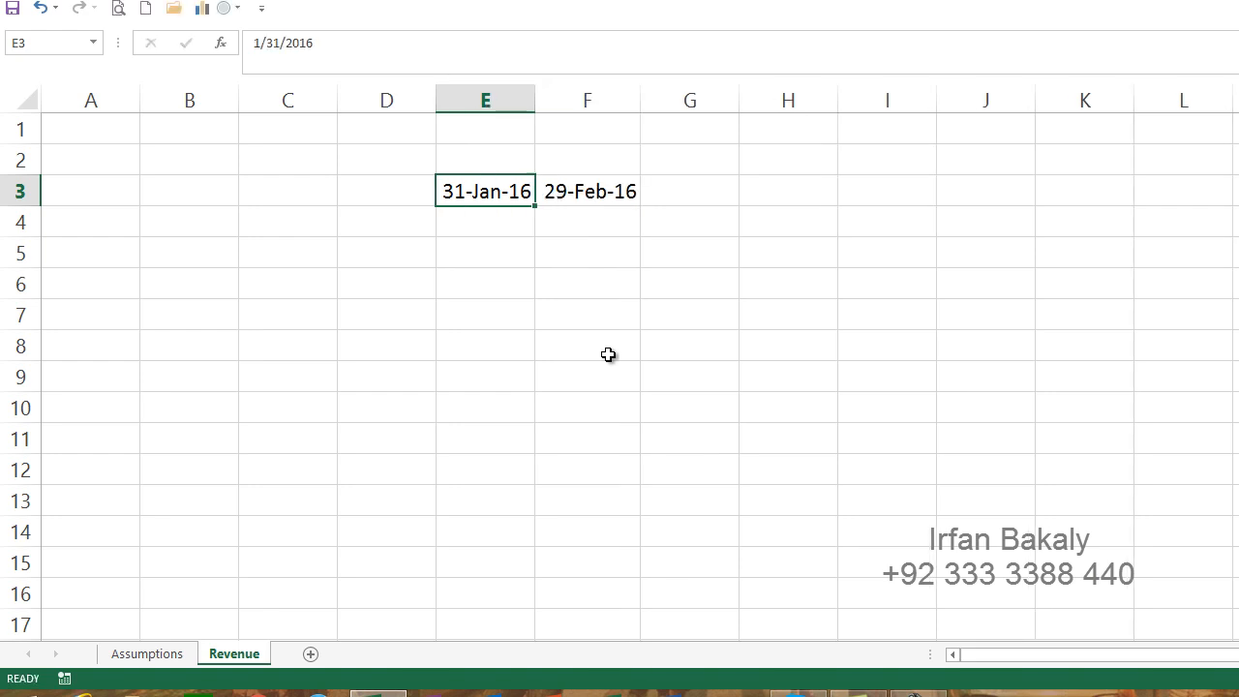
Extend the month-end date series from E3:F3 along row 3 through 31-Dec-21 in BX3.
{"action": "key", "text": "Right"}
{"action": "key", "text": "Right"}
{"action": "key", "text": "Left"}
{"action": "key", "text": "shift+Right"}
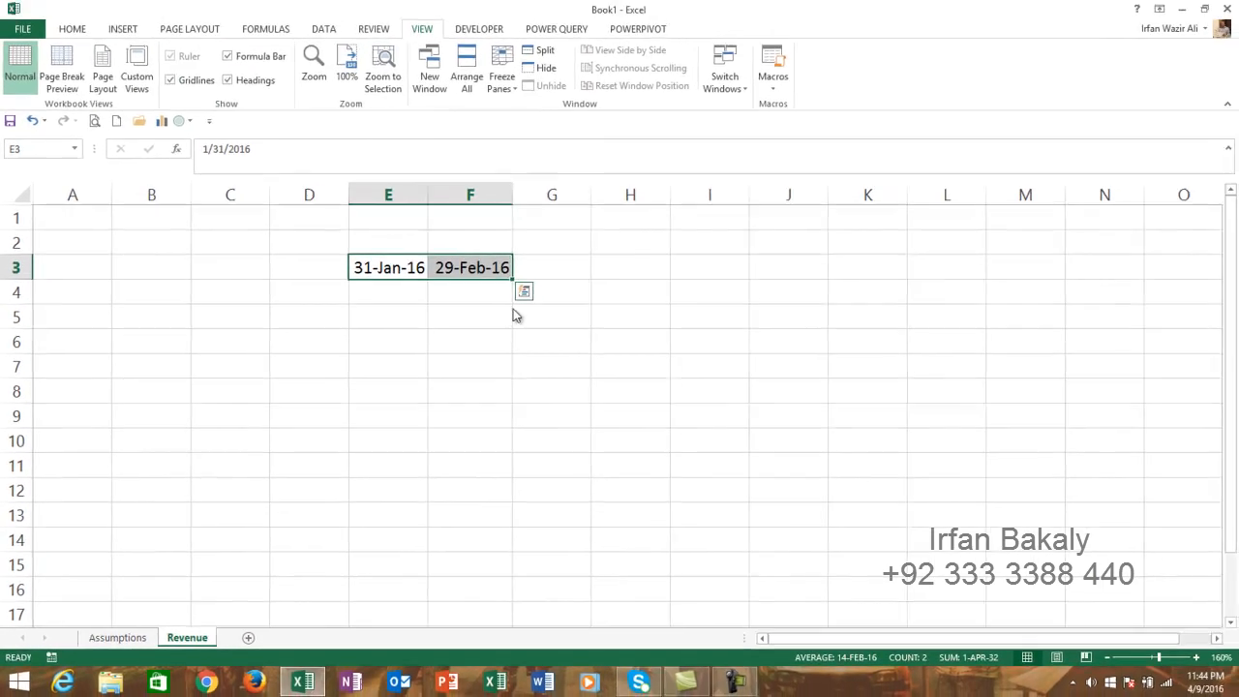
{"action": "left_click_drag", "start_coordinate": [562, 248], "coordinate": [974, 370]}
{"action": "left_click_drag", "start_coordinate": [877, 388], "coordinate": [1036, 269]}
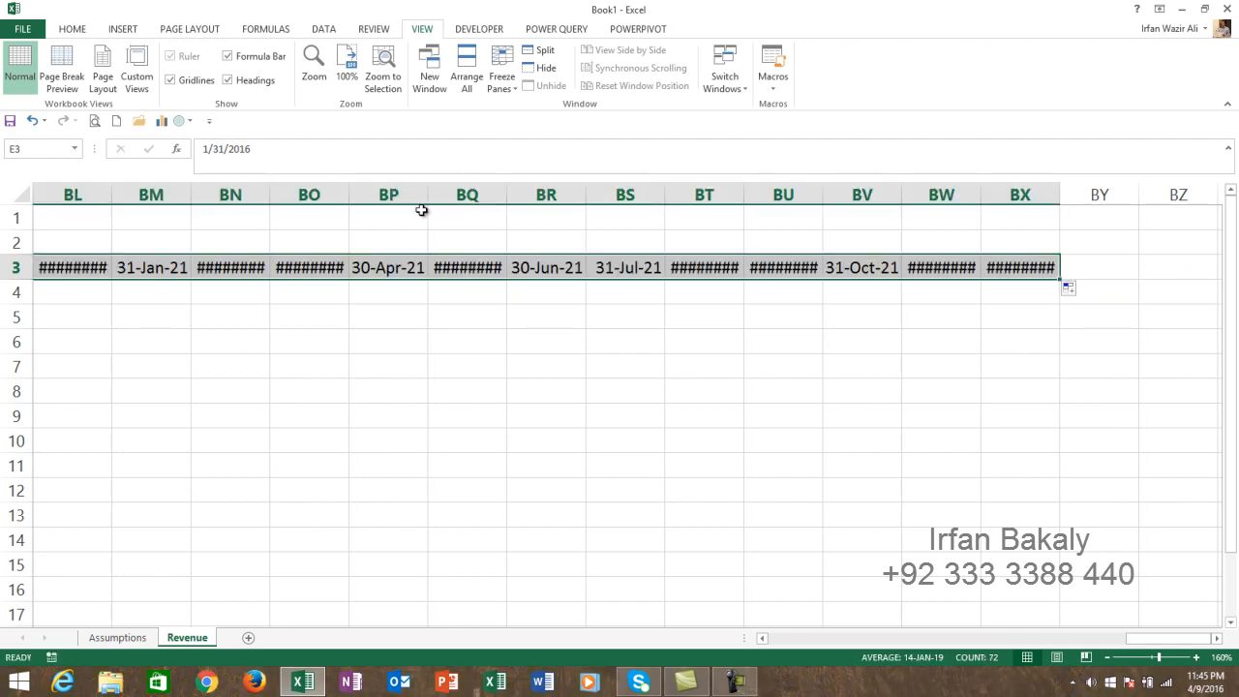
Autofit the width of all columns on the Revenue sheet to show the dates in full.
{"action": "left_click", "coordinate": [16, 191]}
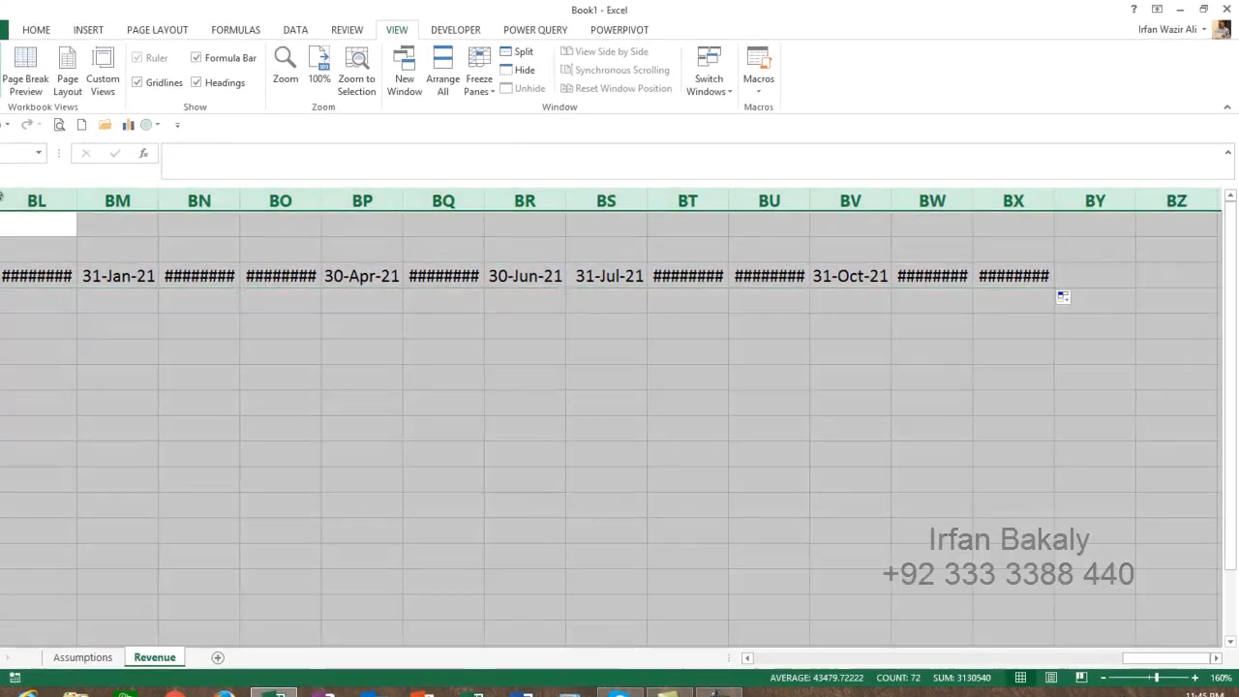
{"action": "double_click", "coordinate": [80, 198]}
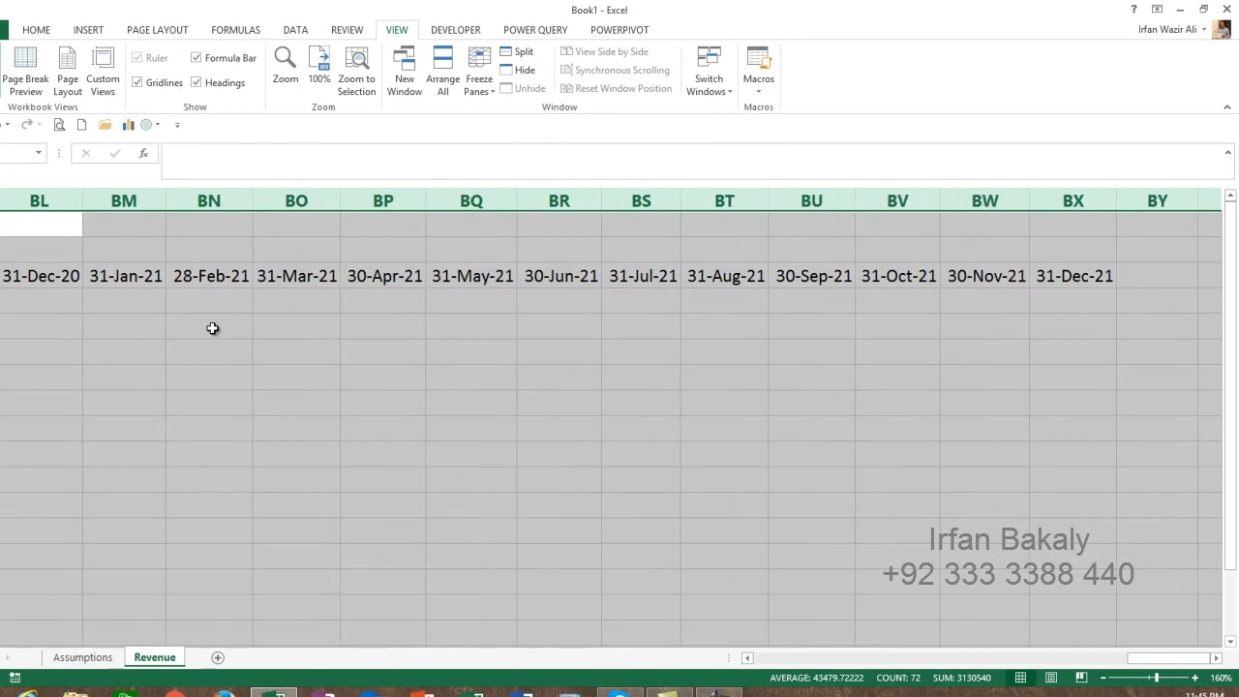
{"action": "left_click", "coordinate": [236, 277]}
{"action": "key", "text": "ctrl+Right"}
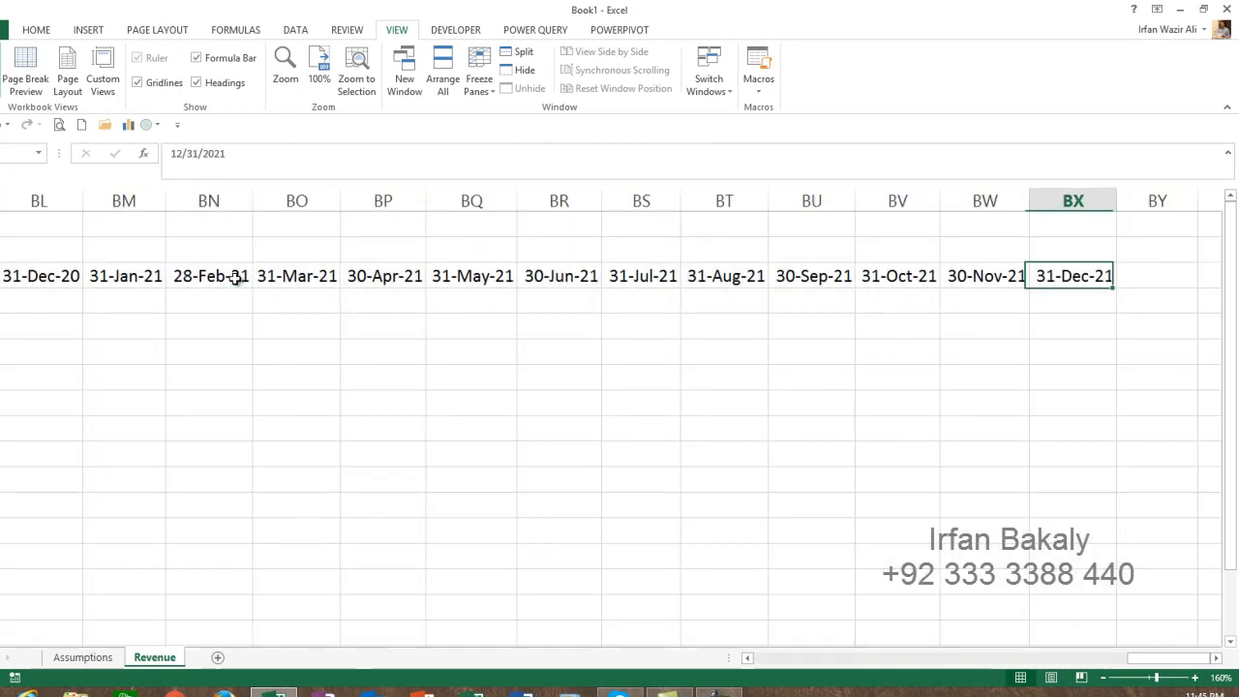
Narrow column BY into a thin spacer after the last monthly column.
{"action": "key", "text": "Right"}
{"action": "key", "text": "Right"}
{"action": "key", "text": "Right"}
{"action": "key", "text": "Right"}
{"action": "key", "text": "Right"}
{"action": "key", "text": "Left"}
{"action": "key", "text": "Left"}
{"action": "key", "text": "Left"}
{"action": "key", "text": "Left"}
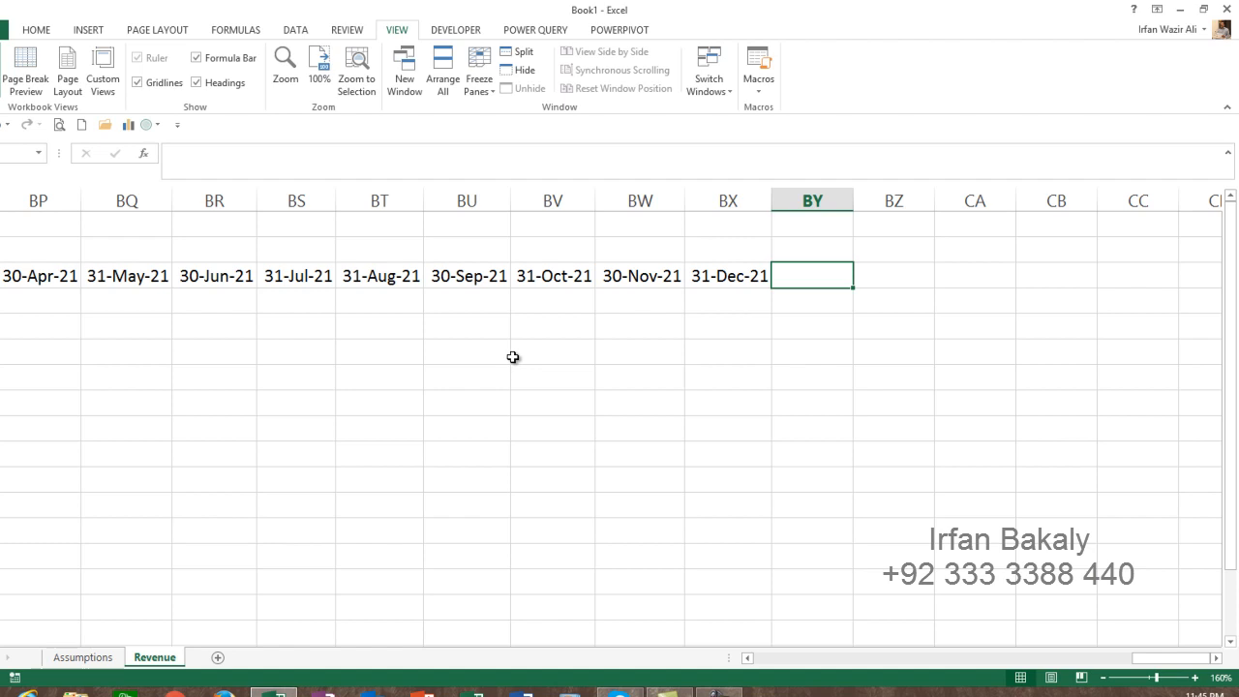
{"action": "left_click_drag", "start_coordinate": [854, 201], "coordinate": [796, 201]}
Enter the quarter headings Q1-2016, Q2-2016, Q3-2016 and Q4-2016 in BZ3:CC3.
{"action": "left_click", "coordinate": [834, 273]}
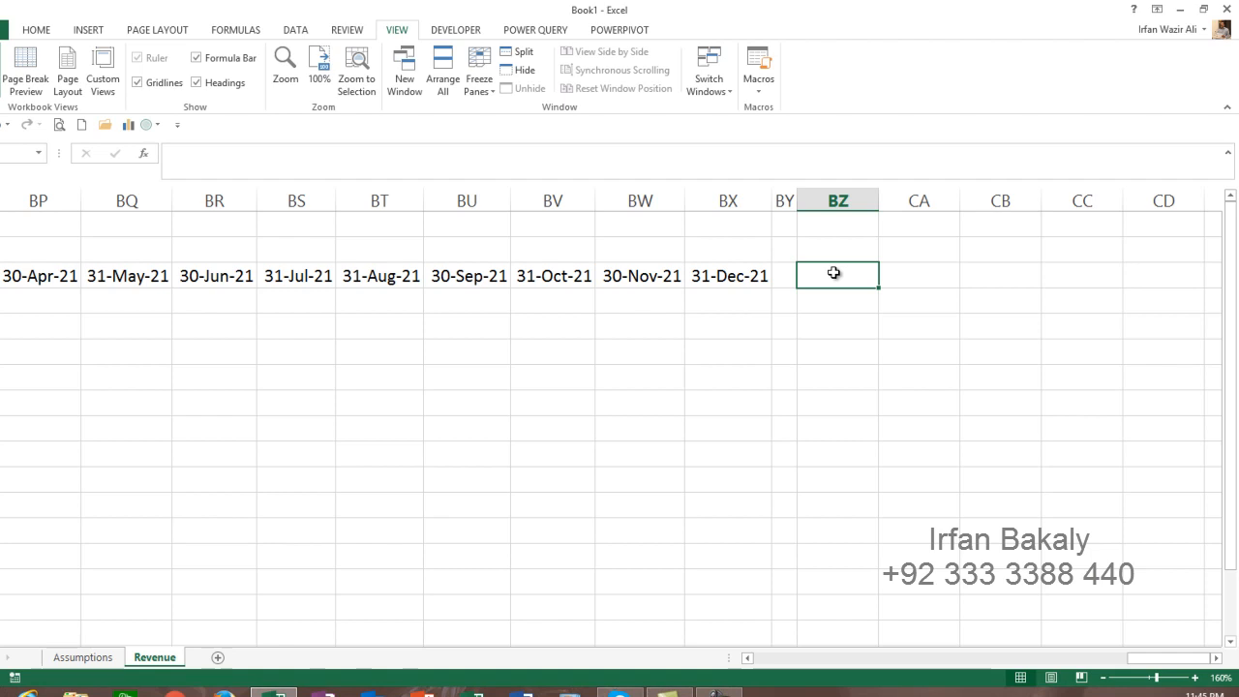
{"action": "type", "text": "Q"}
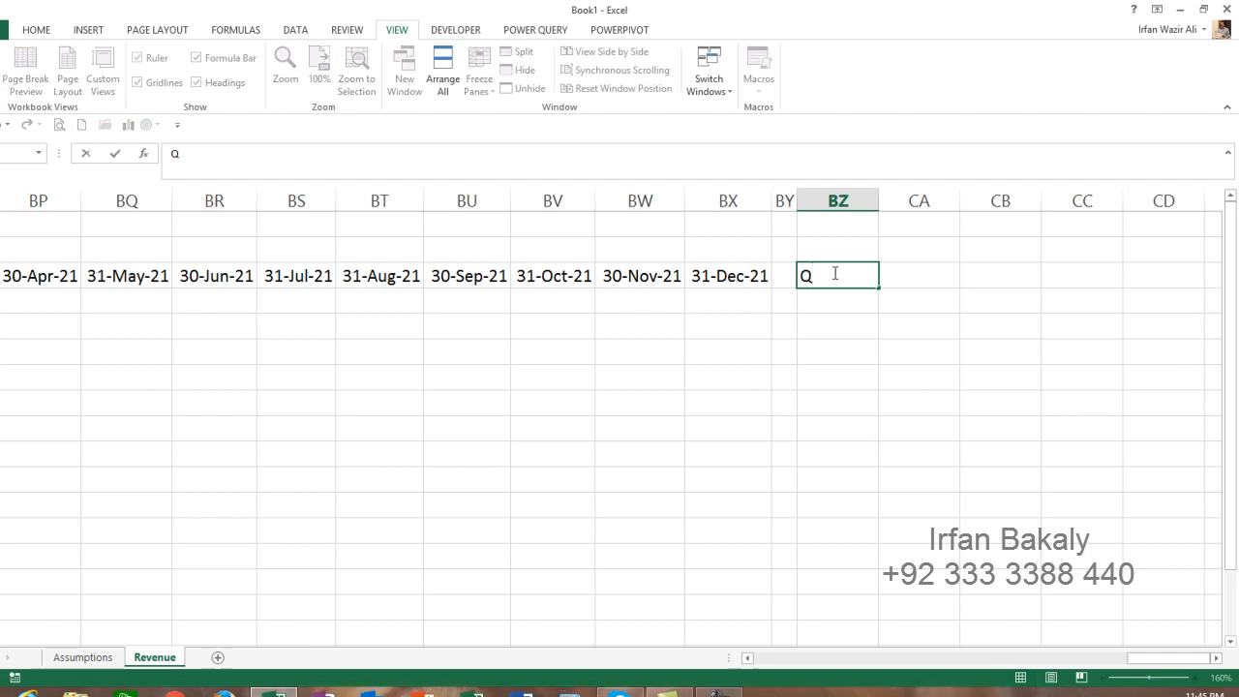
{"action": "type", "text": "1-2016"}
{"action": "key", "text": "Tab"}
{"action": "type", "text": "Q"}
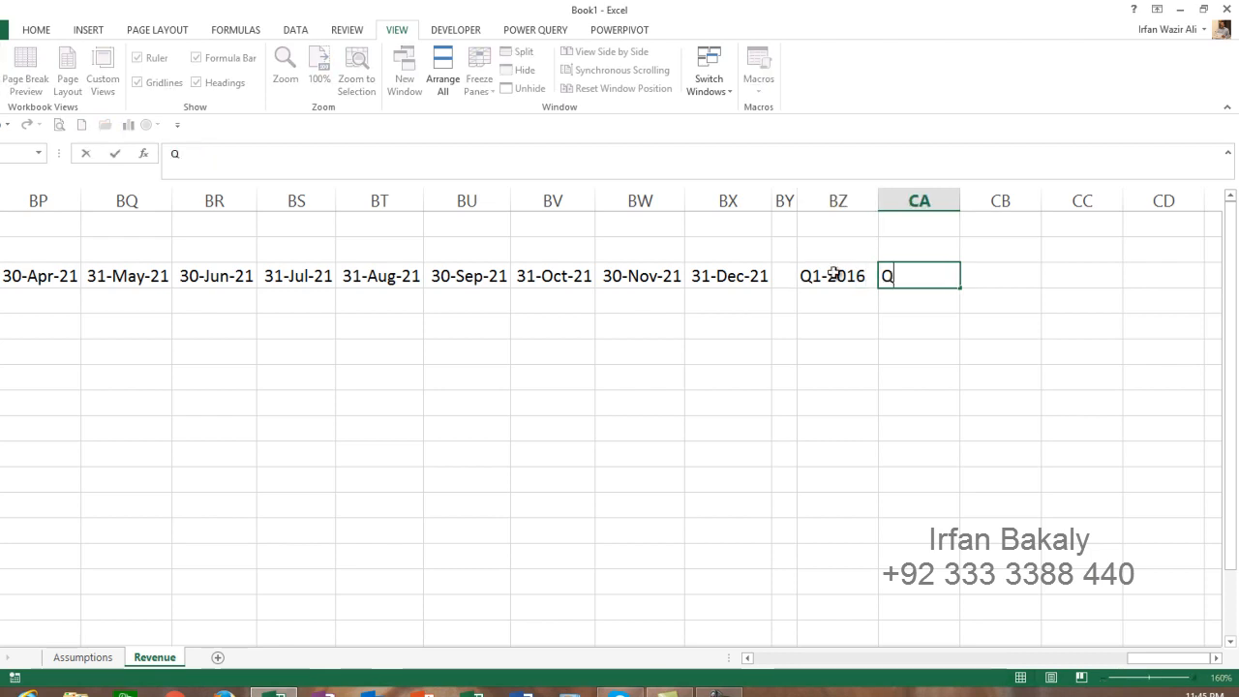
{"action": "type", "text": "2-2016"}
{"action": "key", "text": "Tab"}
{"action": "type", "text": "Q3"}
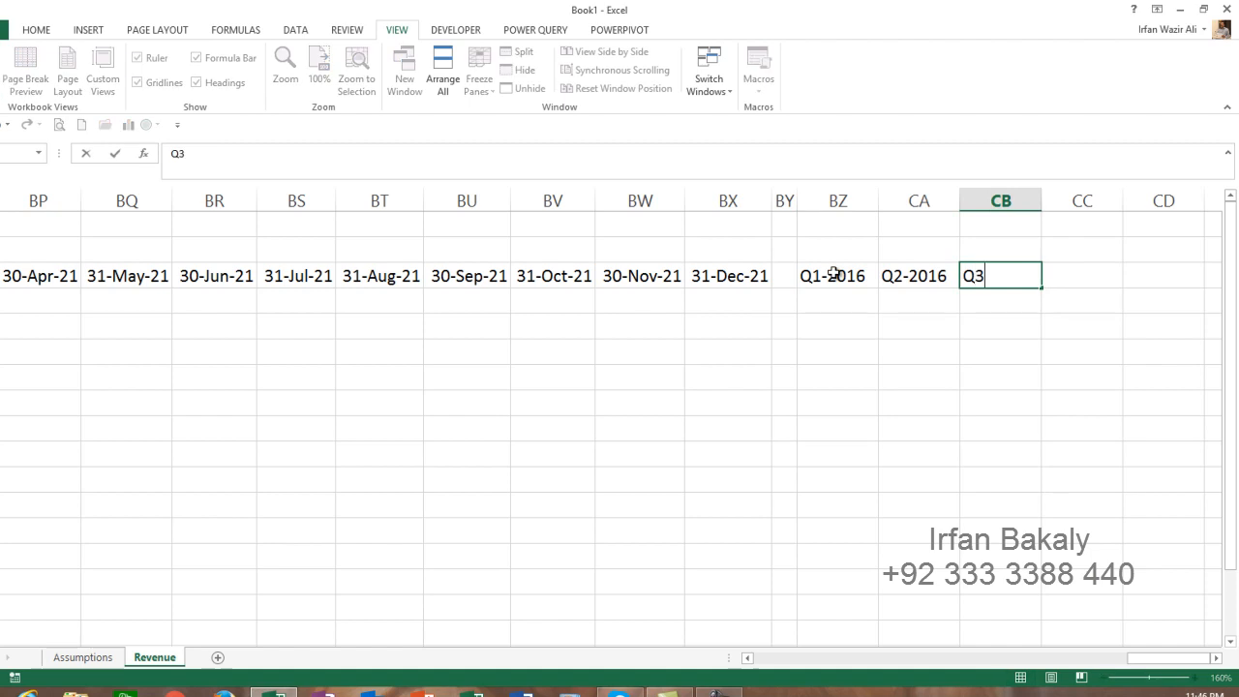
{"action": "type", "text": "-2016"}
{"action": "key", "text": "Tab"}
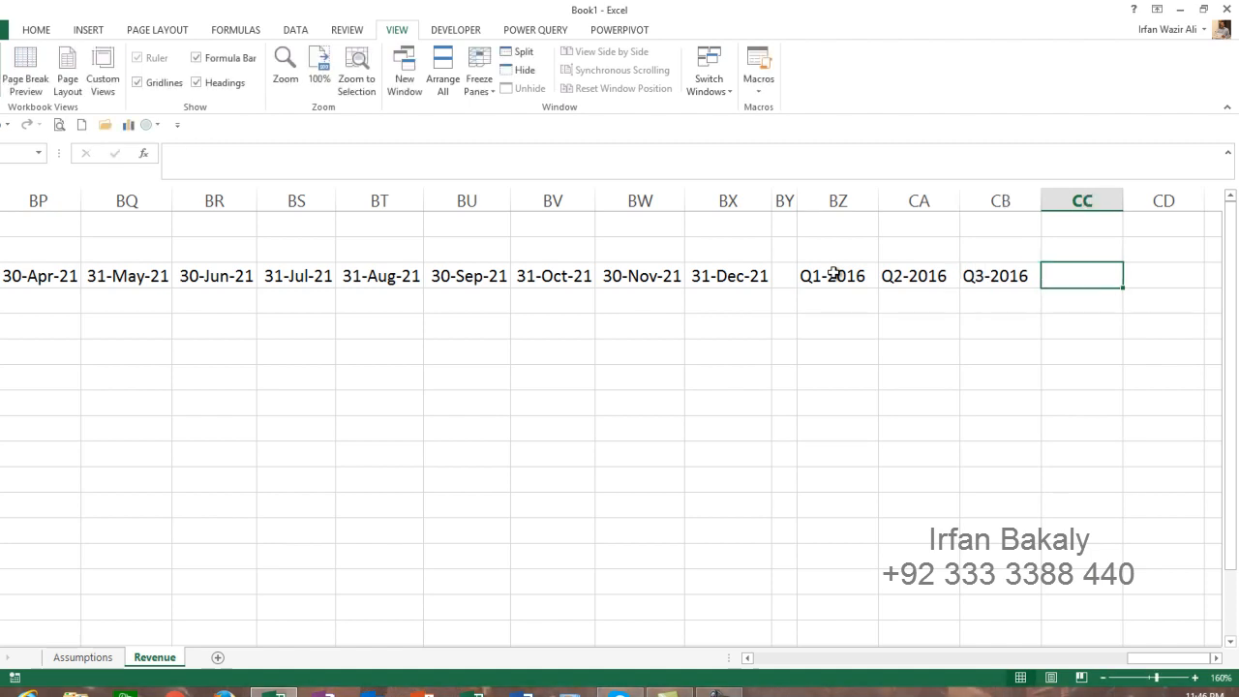
{"action": "type", "text": "Q4-2016"}
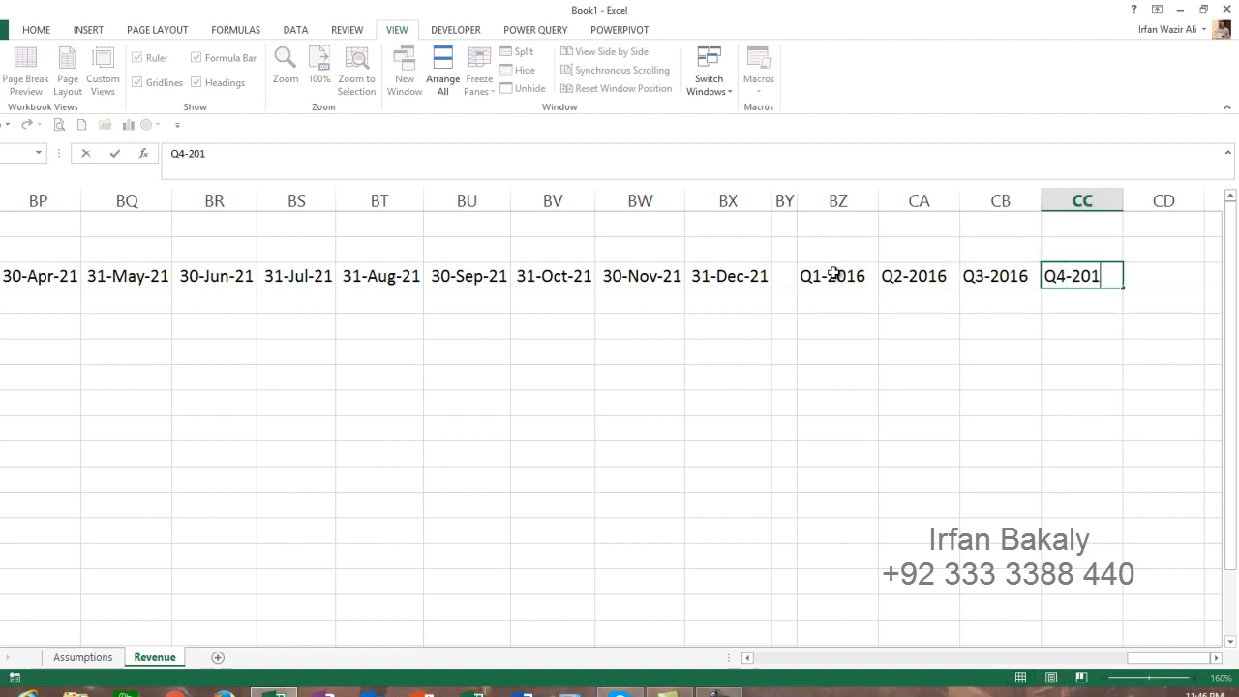
Extend the quarter headings from BZ3:CC3 along row 3 through Q4-2021 in CW3.
{"action": "key", "text": "Left"}
{"action": "key", "text": "Left"}
{"action": "key", "text": "Left"}
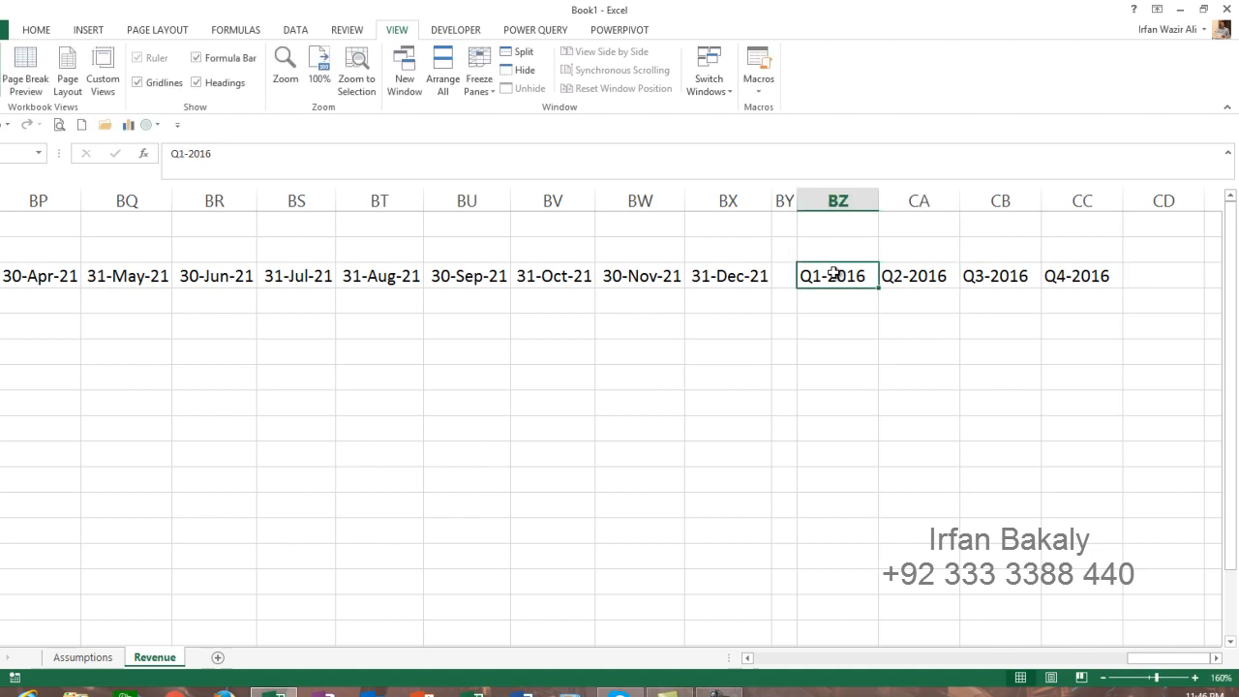
{"action": "key", "text": "shift+Right"}
{"action": "key", "text": "shift+Right"}
{"action": "key", "text": "shift+Right"}
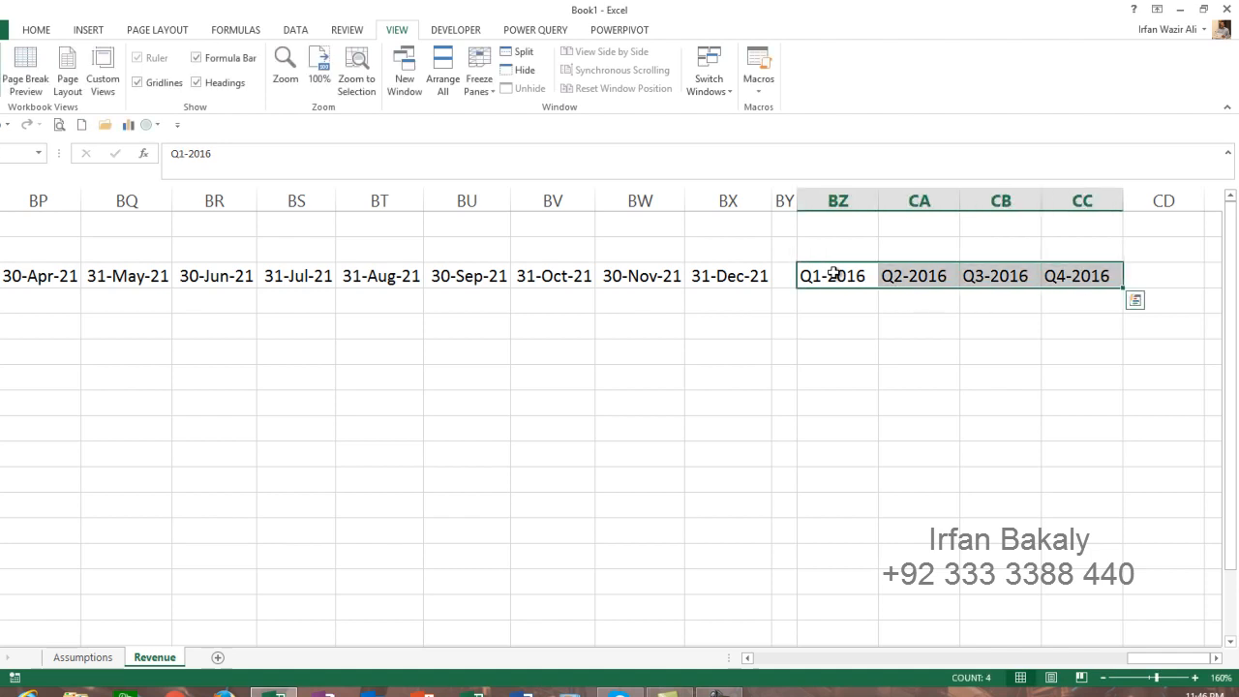
{"action": "mouse_move", "coordinate": [1126, 288]}
{"action": "left_mouse_down"}
{"action": "mouse_move", "coordinate": [1233, 303]}
{"action": "mouse_move", "coordinate": [957, 324]}
{"action": "mouse_move", "coordinate": [1133, 333]}
{"action": "mouse_move", "coordinate": [1184, 287]}
{"action": "mouse_move", "coordinate": [1227, 281]}
{"action": "mouse_move", "coordinate": [1133, 289]}
{"action": "left_mouse_up"}
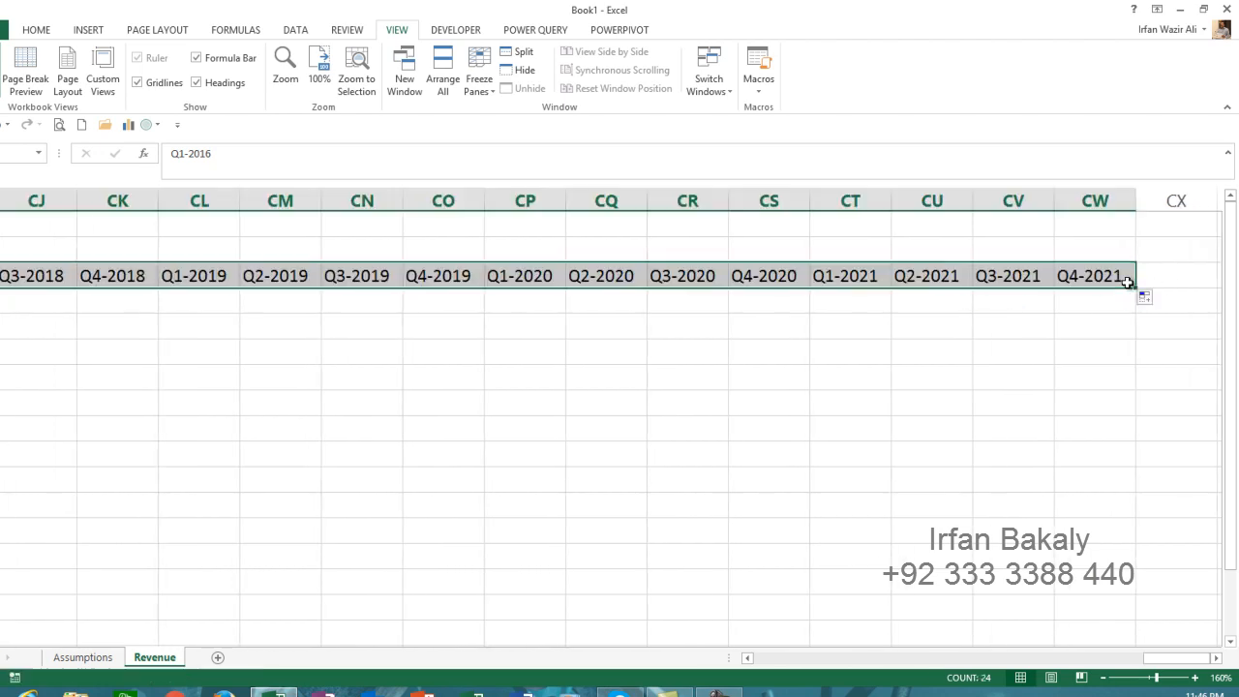
Narrow column CX into a thin spacer after the last quarterly column.
{"action": "left_click", "coordinate": [1154, 280]}
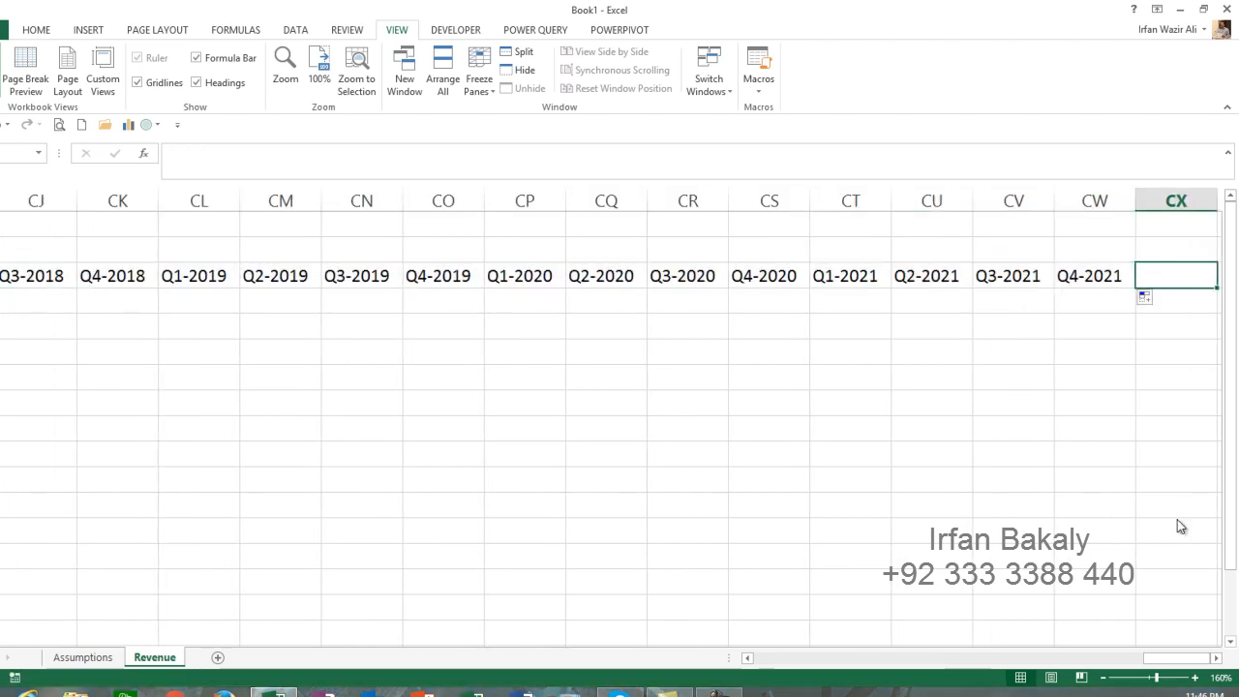
{"action": "left_click", "coordinate": [1217, 659]}
{"action": "left_click", "coordinate": [1217, 659]}
{"action": "left_click", "coordinate": [1217, 659]}
{"action": "left_click_drag", "start_coordinate": [975, 196], "coordinate": [914, 198]}
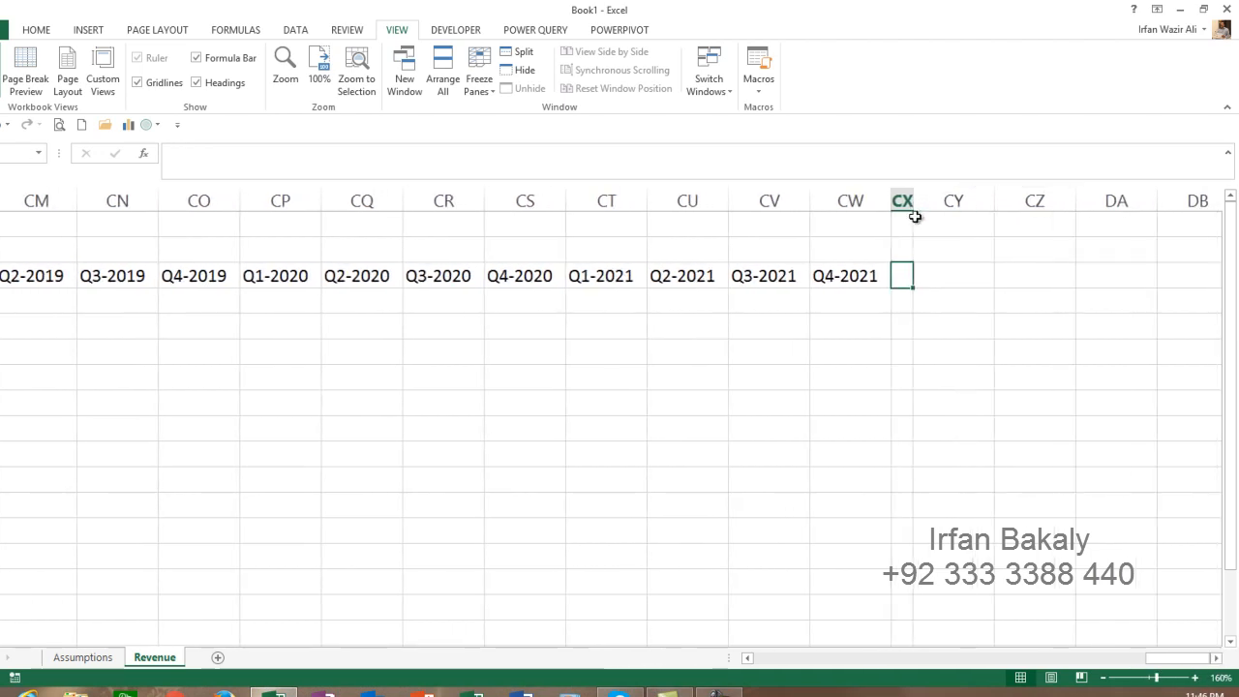
Enter 2016 in CY3 and fill the yearly headings along row 3 through 2021 in DD3.
{"action": "left_click", "coordinate": [966, 278]}
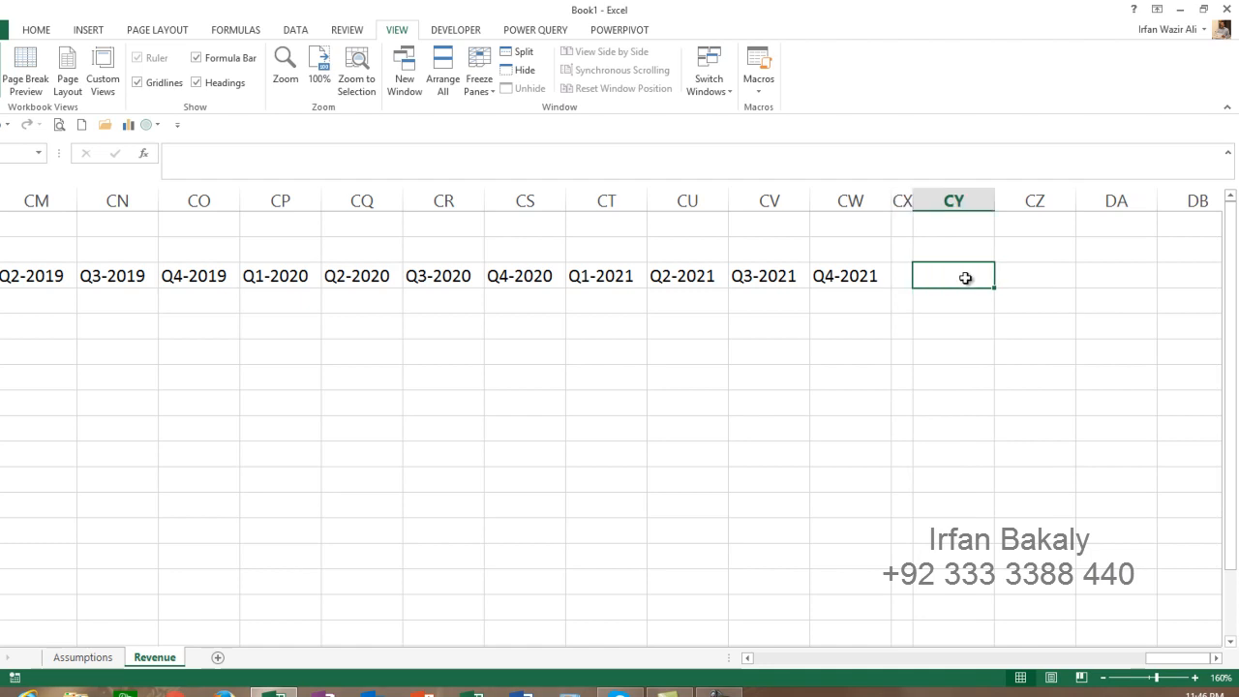
{"action": "type", "text": "2016"}
{"action": "key", "text": "Return"}
{"action": "left_click", "coordinate": [965, 278]}
{"action": "left_click_drag", "start_coordinate": [998, 289], "coordinate": [883, 308]}
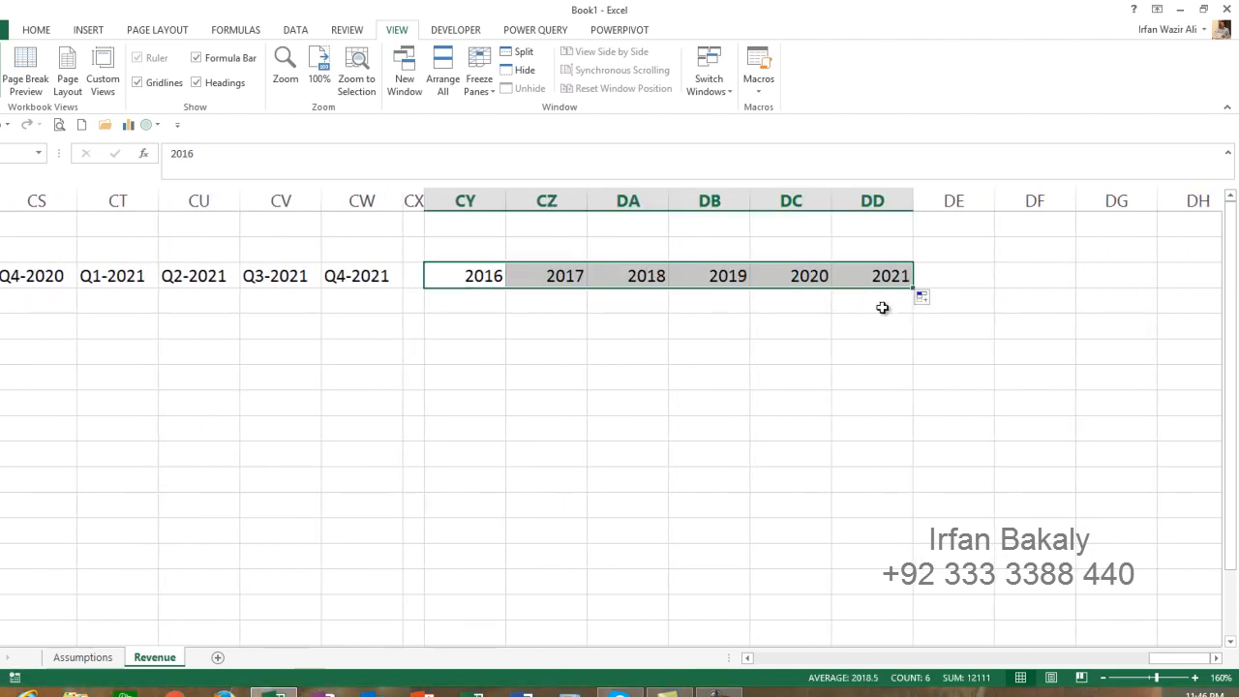
Freeze the panes at cell E4 to lock rows 1 to 3 and columns A to D.
{"action": "key", "text": "ctrl+Left"}
{"action": "key", "text": "ctrl+Left"}
{"action": "key", "text": "ctrl+Left"}
{"action": "key", "text": "ctrl+Left"}
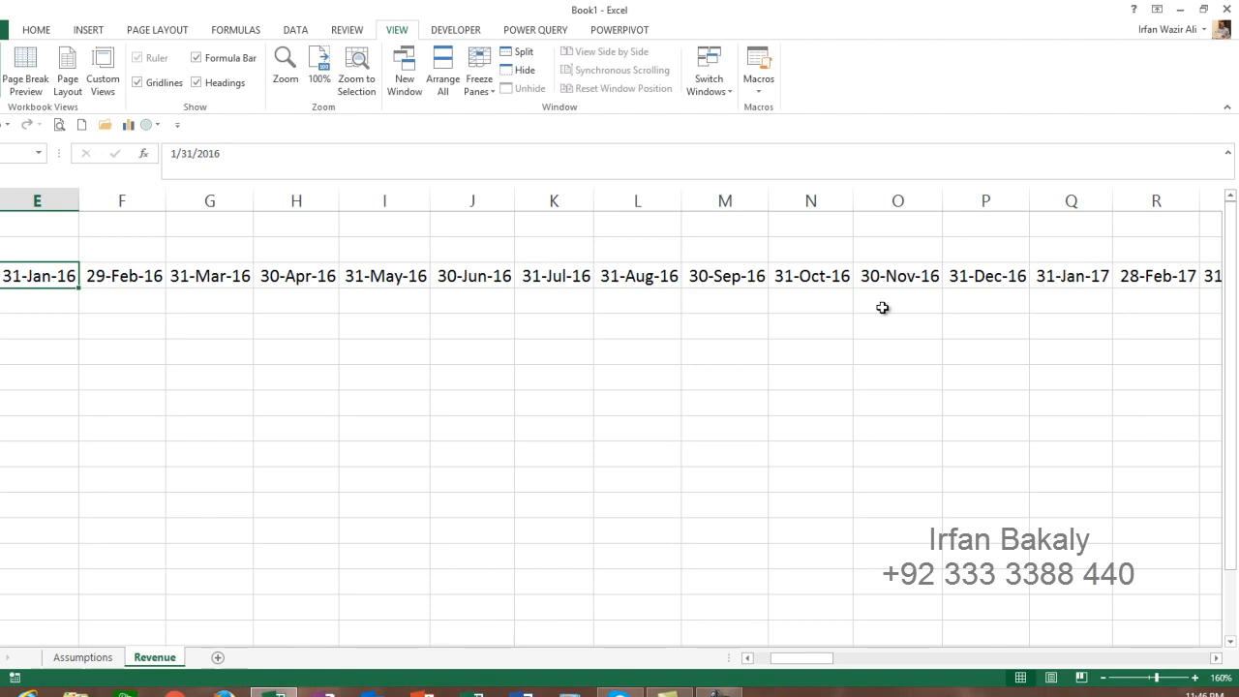
{"action": "key", "text": "Return"}
{"action": "key", "text": "Left"}
{"action": "key", "text": "Left"}
{"action": "key", "text": "Left"}
{"action": "key", "text": "Left"}
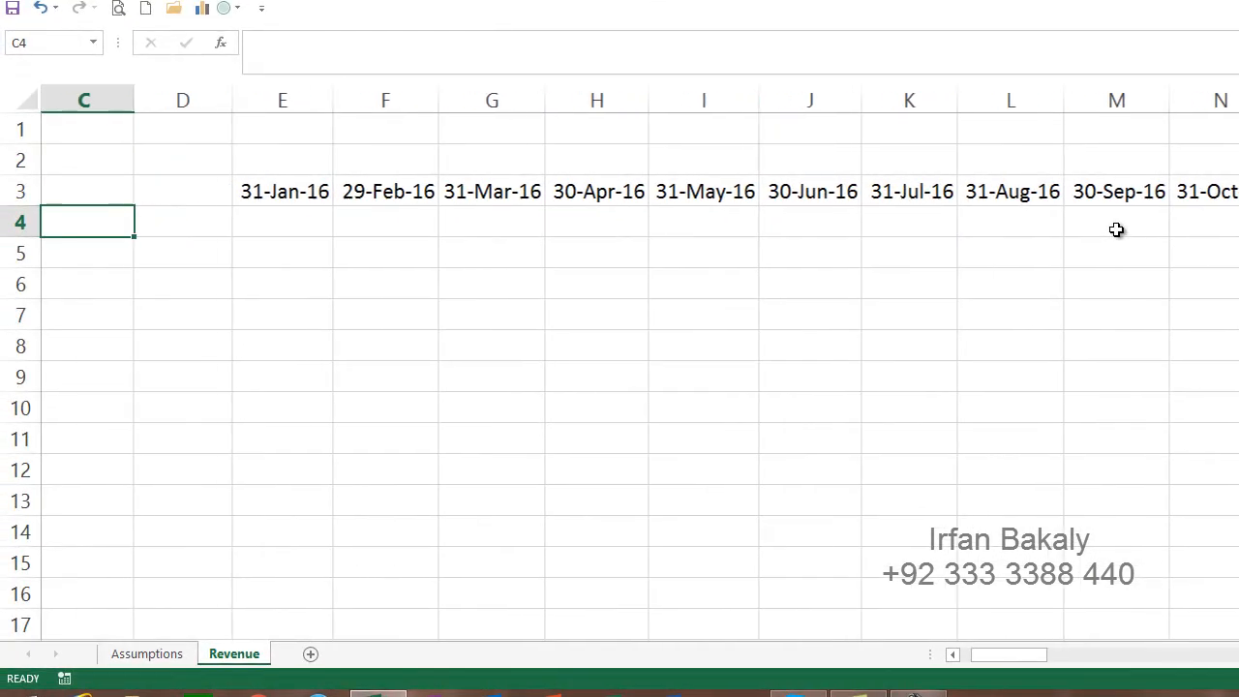
{"action": "key", "text": "Right"}
{"action": "key", "text": "Right"}
{"action": "key", "text": "Right"}
{"action": "key", "text": "Right"}
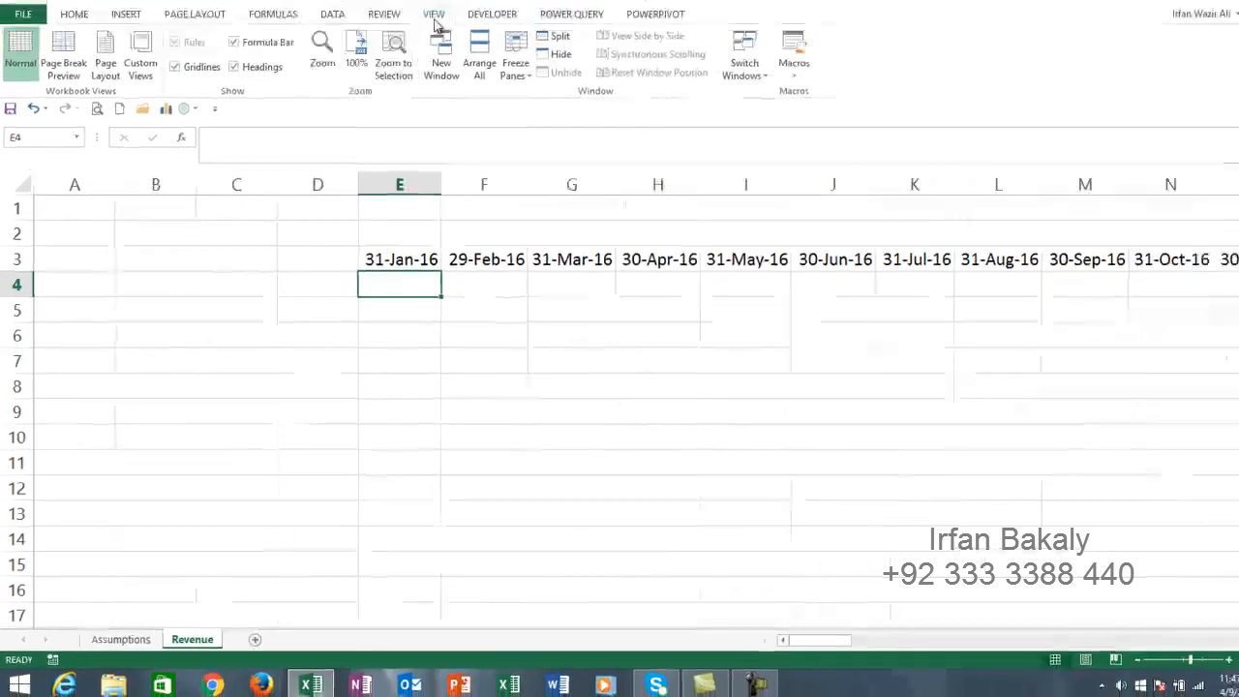
{"action": "left_click", "coordinate": [505, 89]}
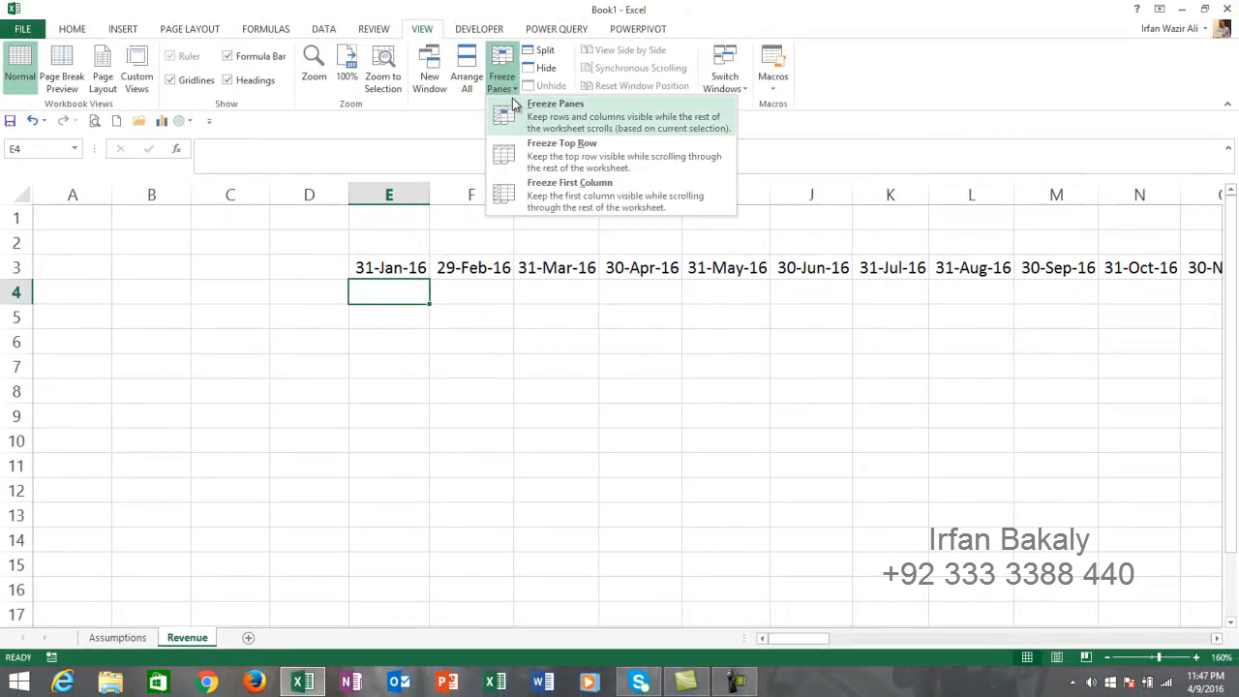
{"action": "left_click", "coordinate": [516, 125]}
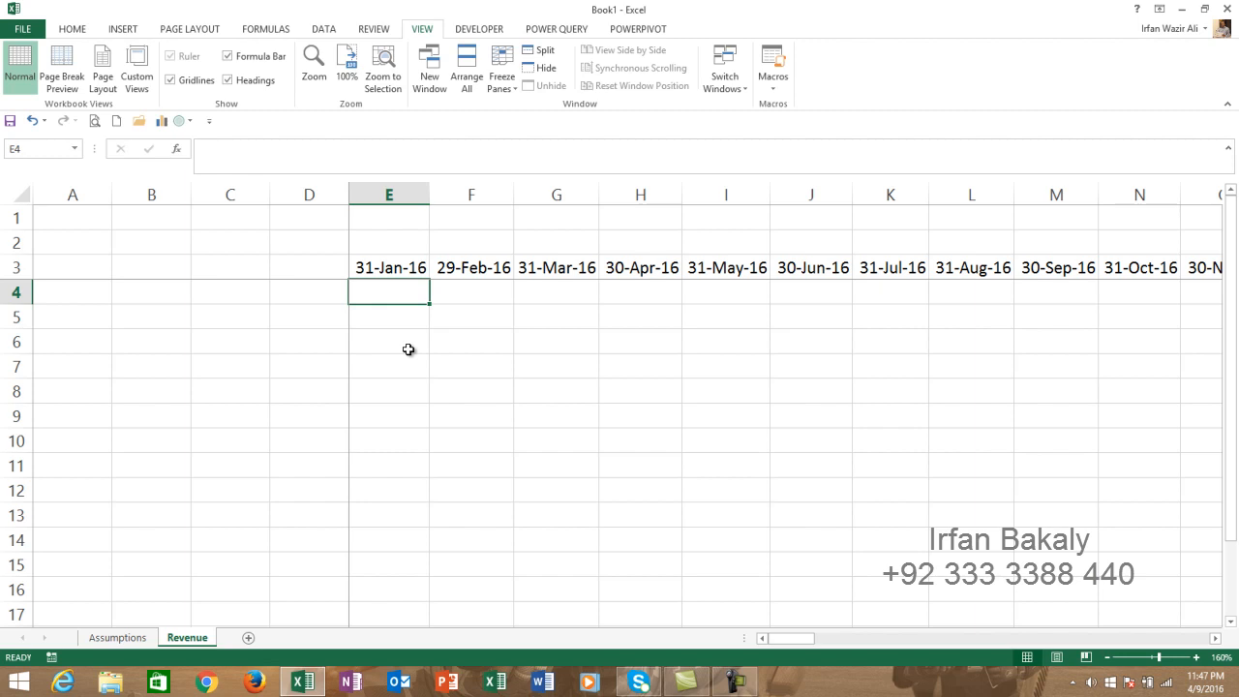
Move across the monthly columns along row 4 and back to check the frozen columns A to D.
{"action": "key", "text": "Right"}
{"action": "key", "text": "Right"}
{"action": "key", "text": "Right"}
{"action": "key", "text": "Right"}
{"action": "key", "text": "Right"}
{"action": "key", "text": "Right"}
{"action": "key", "text": "Right"}
{"action": "key", "text": "Right"}
{"action": "key", "text": "Right"}
{"action": "key", "text": "Right"}
{"action": "key", "text": "Right"}
{"action": "key", "text": "Right"}
{"action": "key", "text": "Right"}
{"action": "key", "text": "Right"}
{"action": "key", "text": "Right"}
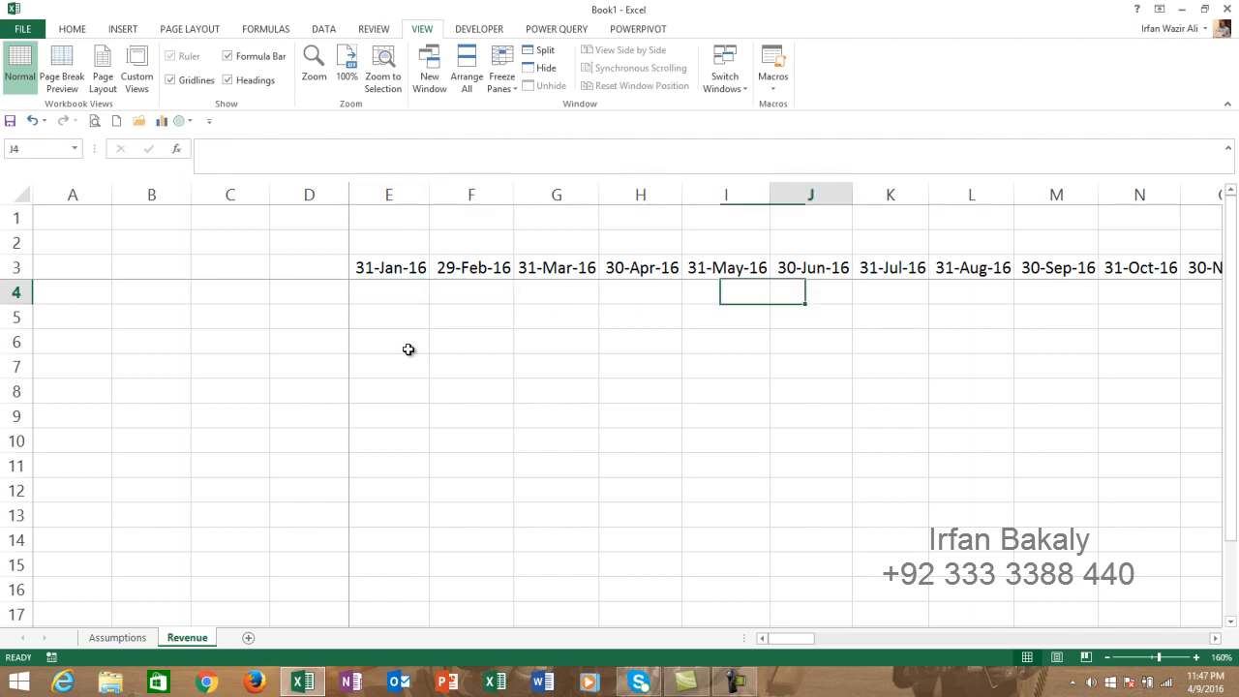
{"action": "key", "text": "Right"}
{"action": "key", "text": "Right"}
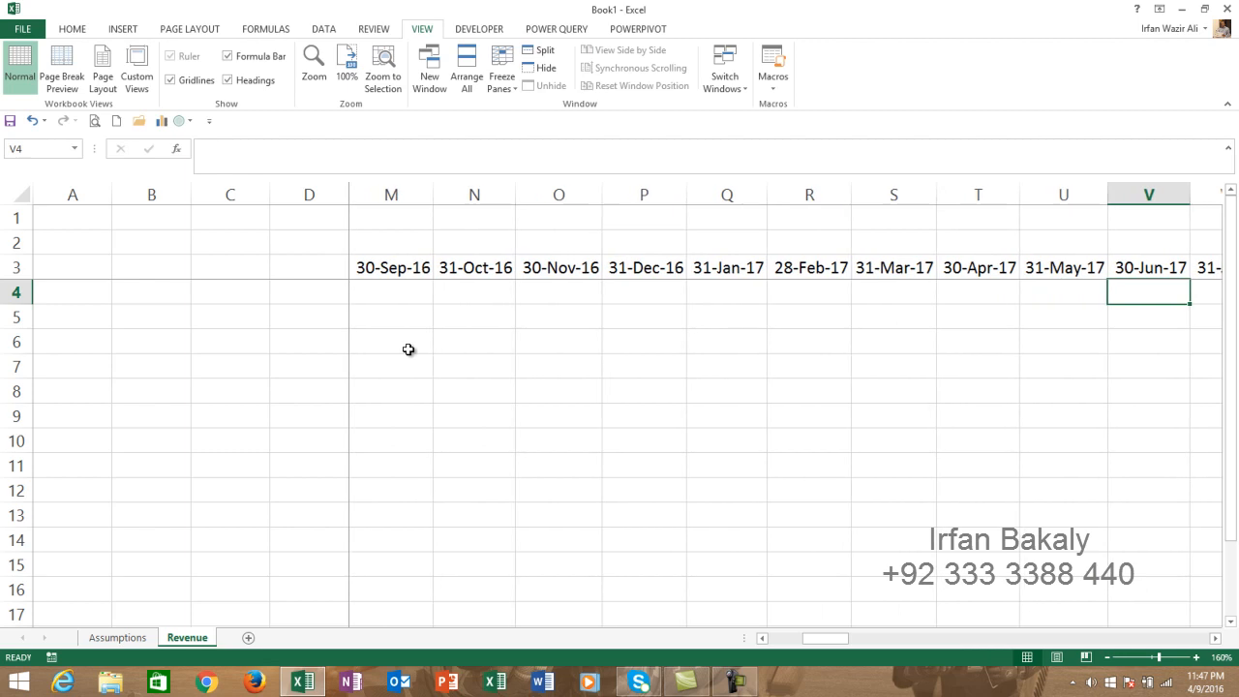
{"action": "key", "text": "Left"}
{"action": "key", "text": "Left"}
{"action": "key", "text": "Left"}
{"action": "key", "text": "Left"}
{"action": "key", "text": "Left"}
{"action": "key", "text": "Left"}
{"action": "key", "text": "Left"}
{"action": "key", "text": "Left"}
{"action": "key", "text": "Home"}
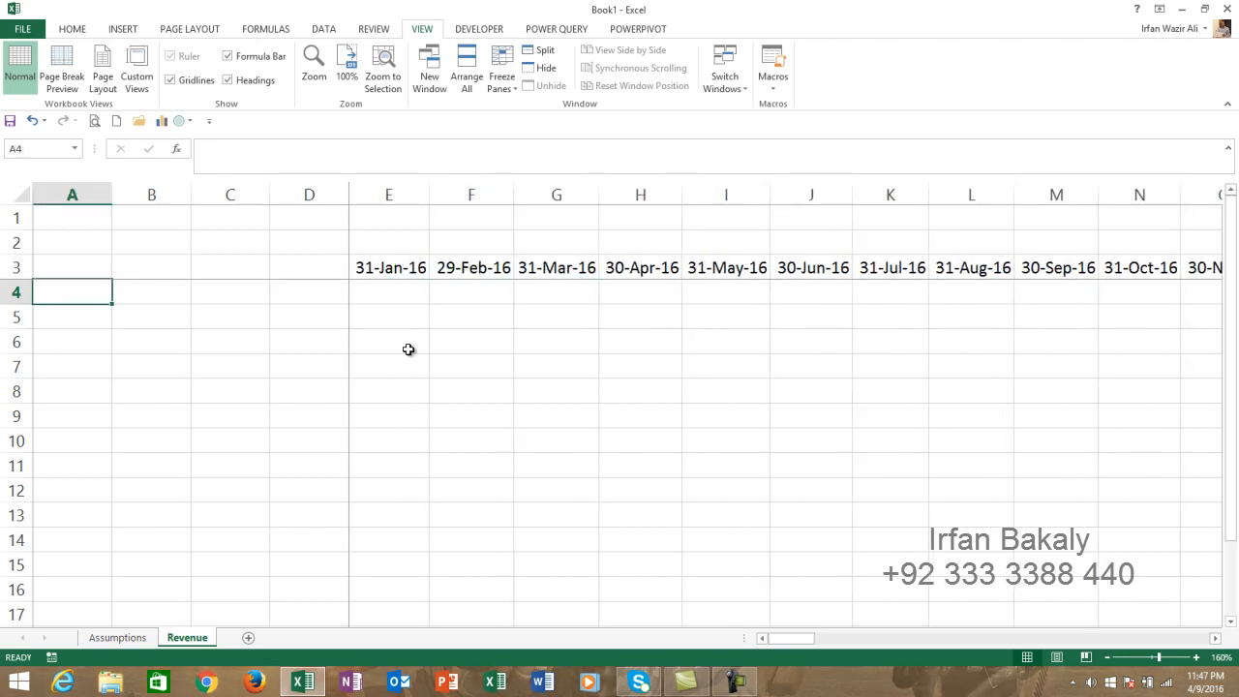
Move down column A and back up to row 4 to check the frozen heading rows.
{"action": "key", "text": "Down"}
{"action": "key", "text": "Down"}
{"action": "key", "text": "Down"}
{"action": "key", "text": "Down"}
{"action": "key", "text": "Down"}
{"action": "key", "text": "Down"}
{"action": "key", "text": "Down"}
{"action": "key", "text": "Down"}
{"action": "key", "text": "Down"}
{"action": "key", "text": "Down"}
{"action": "key", "text": "Down"}
{"action": "key", "text": "Down"}
{"action": "key", "text": "Down"}
{"action": "key", "text": "Down"}
{"action": "key", "text": "Down"}
{"action": "key", "text": "Down"}
{"action": "key", "text": "Down"}
{"action": "key", "text": "Down"}
{"action": "key", "text": "Down"}
{"action": "key", "text": "Down"}
{"action": "key", "text": "Down"}
{"action": "key", "text": "Down"}
{"action": "key", "text": "Down"}
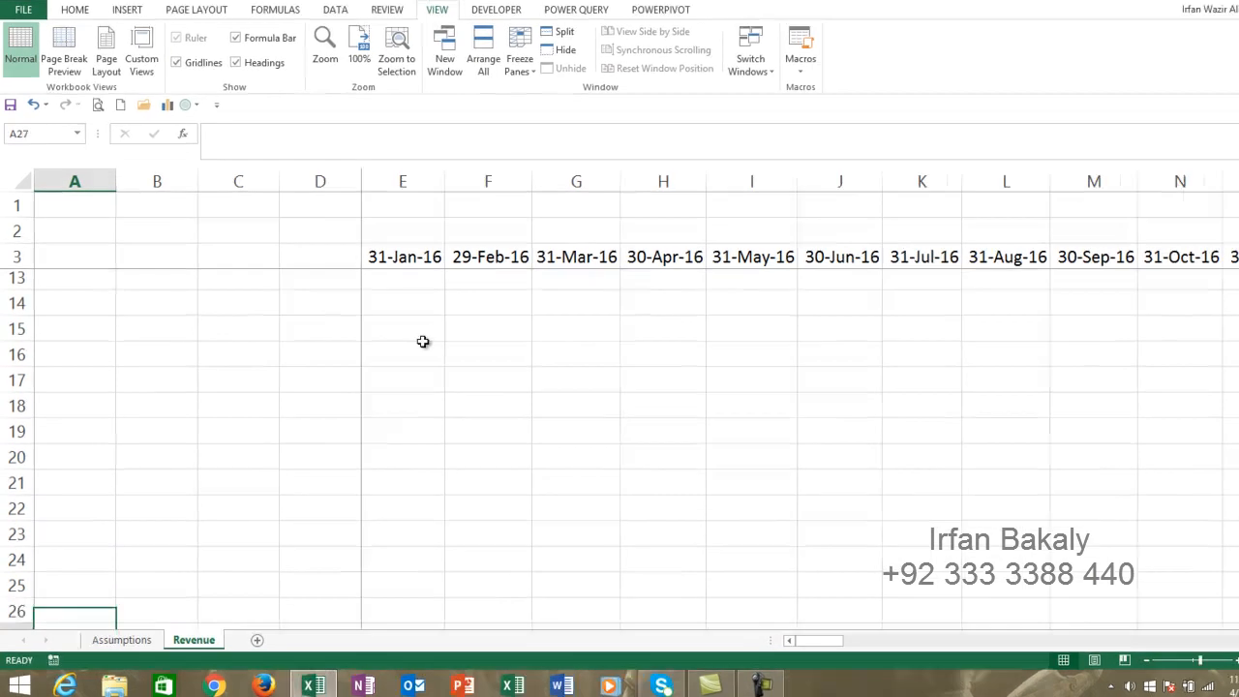
{"action": "key", "text": "Up"}
{"action": "key", "text": "Up"}
{"action": "key", "text": "Up"}
{"action": "key", "text": "Up"}
{"action": "key", "text": "Up"}
{"action": "key", "text": "Up"}
{"action": "key", "text": "Up"}
{"action": "key", "text": "Up"}
{"action": "key", "text": "Up"}
{"action": "key", "text": "Up"}
{"action": "key", "text": "Up"}
{"action": "key", "text": "Up"}
{"action": "key", "text": "Up"}
{"action": "key", "text": "Up"}
{"action": "key", "text": "Up"}
{"action": "key", "text": "Up"}
{"action": "key", "text": "Up"}
{"action": "key", "text": "Up"}
{"action": "key", "text": "Up"}
{"action": "key", "text": "Up"}
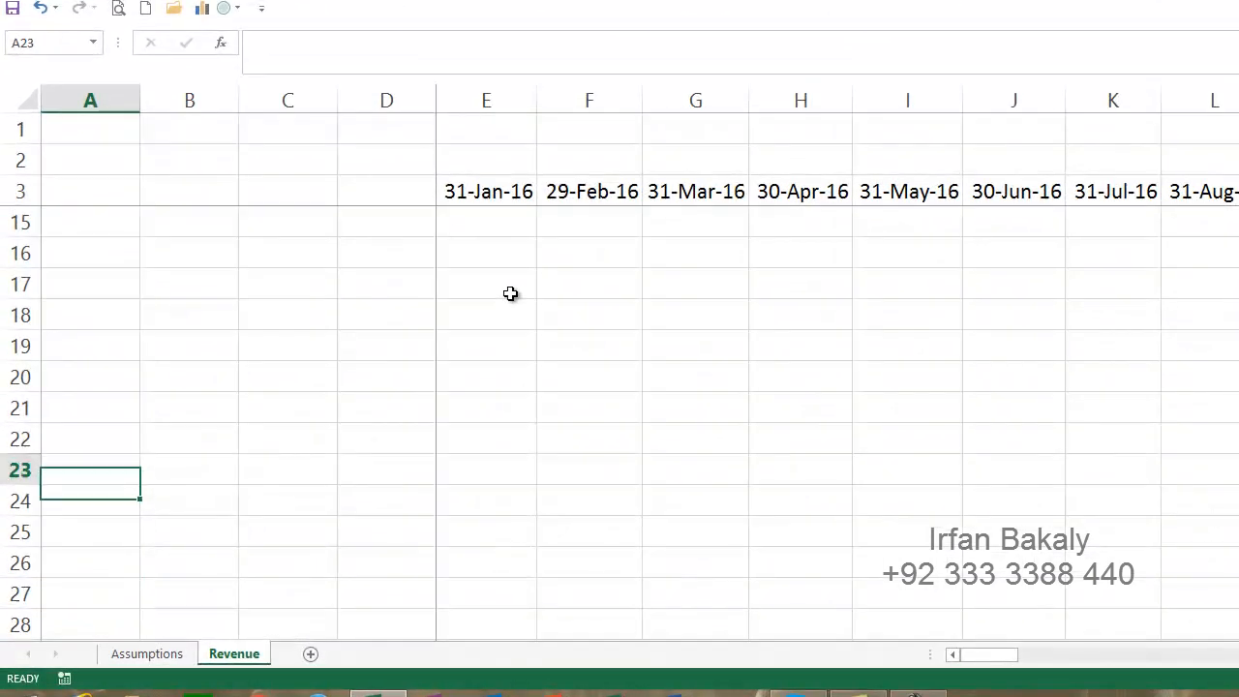
{"action": "key", "text": "Down"}
{"action": "key", "text": "Down"}
{"action": "key", "text": "Down"}
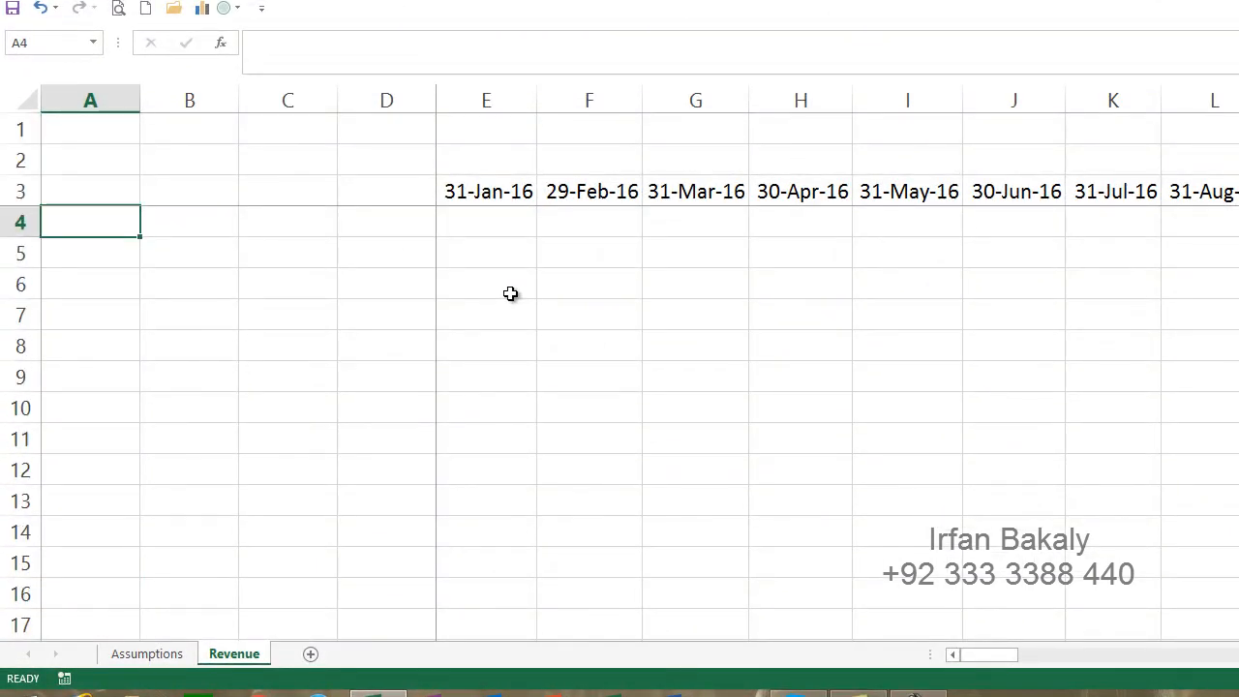